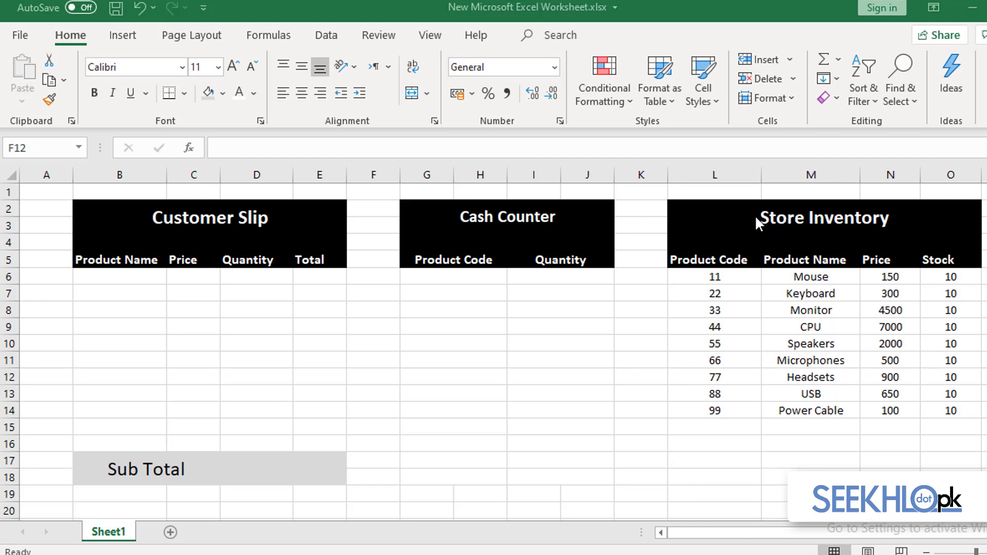
Step: Examine the Store Inventory columns for product code, name, price and stock, and the Cash Counter's first product code cell
{"action": "left_click", "coordinate": [721, 212]}
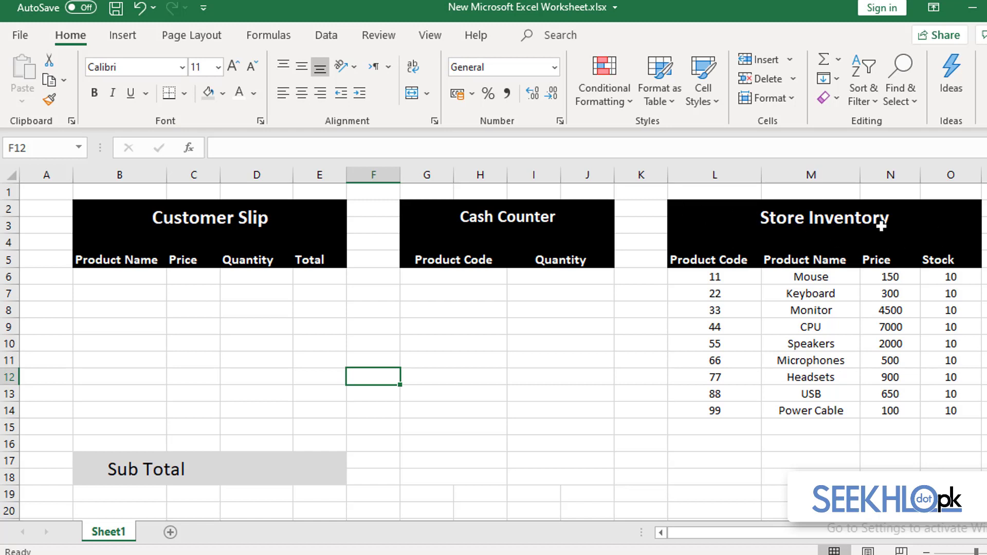
{"action": "left_click", "coordinate": [708, 260]}
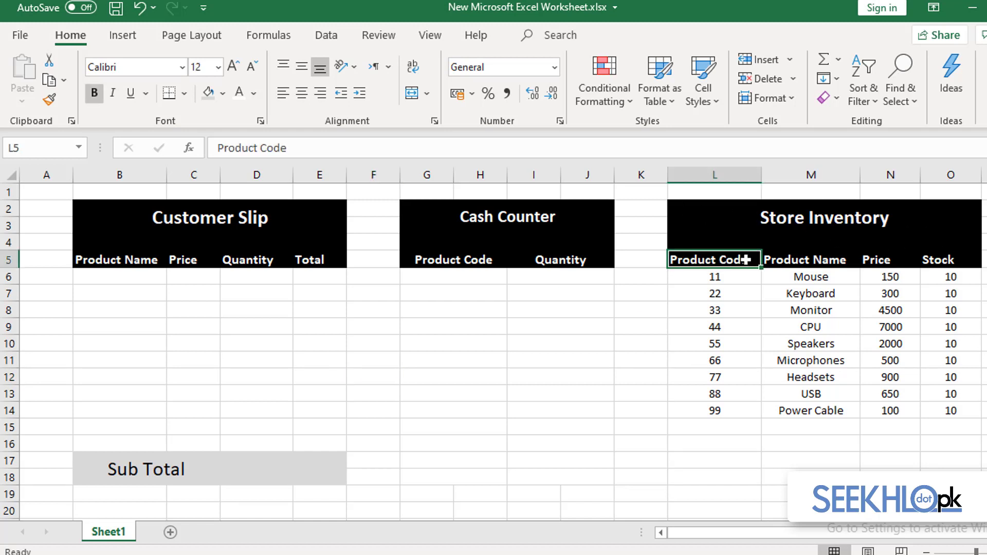
{"action": "left_click", "coordinate": [800, 261]}
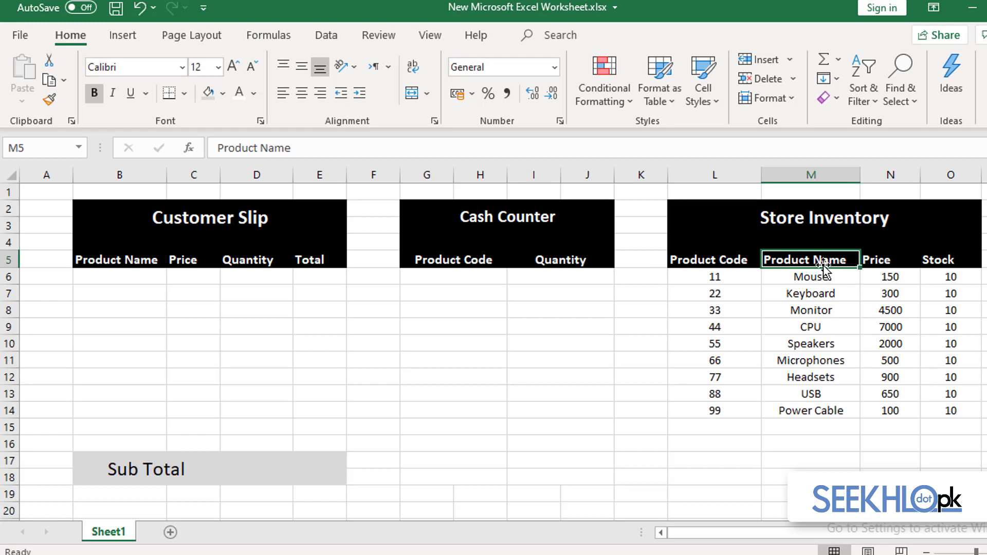
{"action": "left_click", "coordinate": [718, 263]}
{"action": "left_click", "coordinate": [719, 276]}
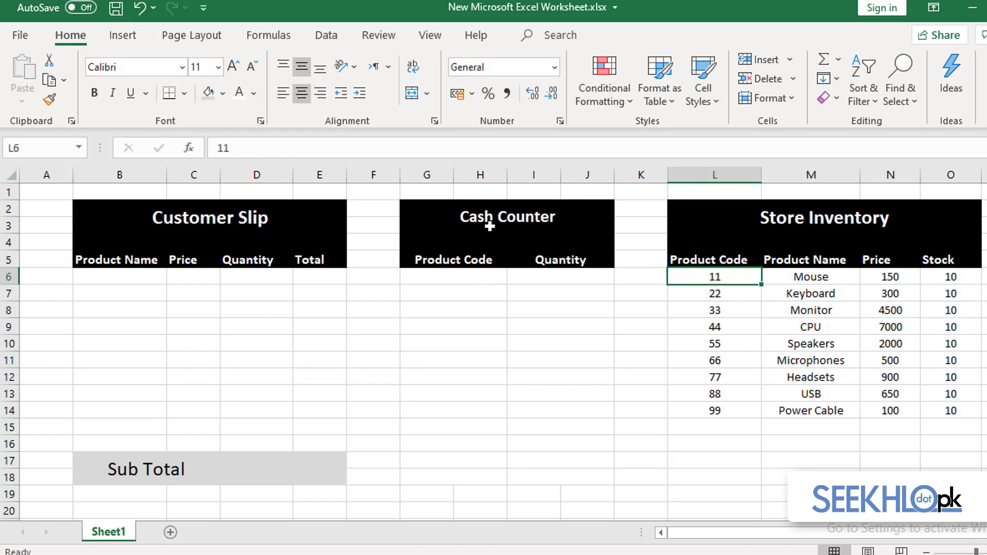
{"action": "left_click", "coordinate": [451, 276]}
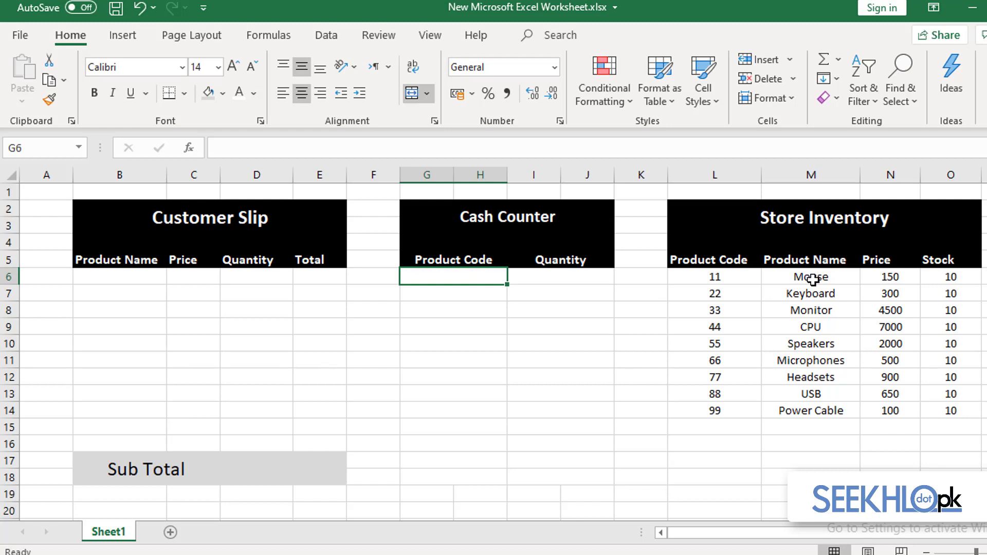
{"action": "left_click", "coordinate": [725, 278]}
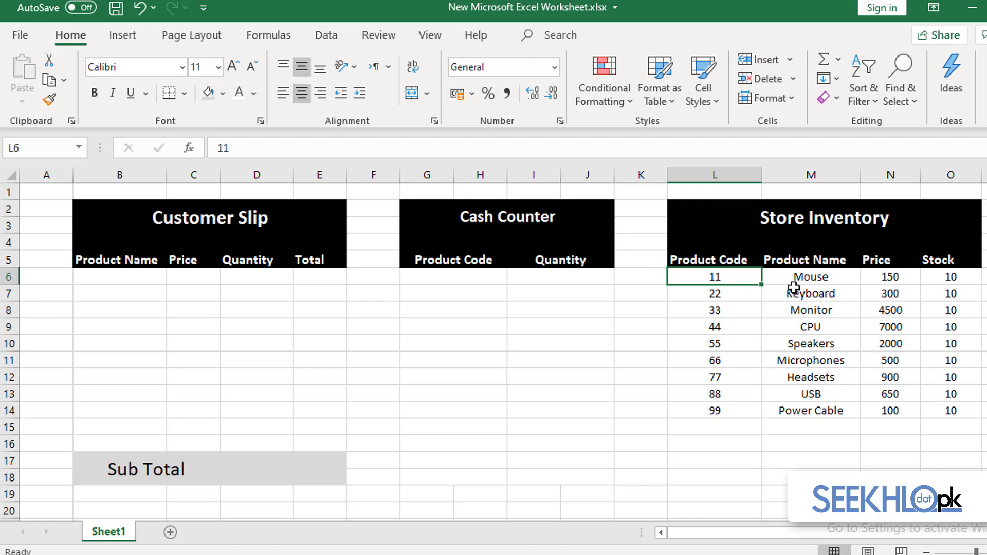
{"action": "left_click", "coordinate": [806, 277]}
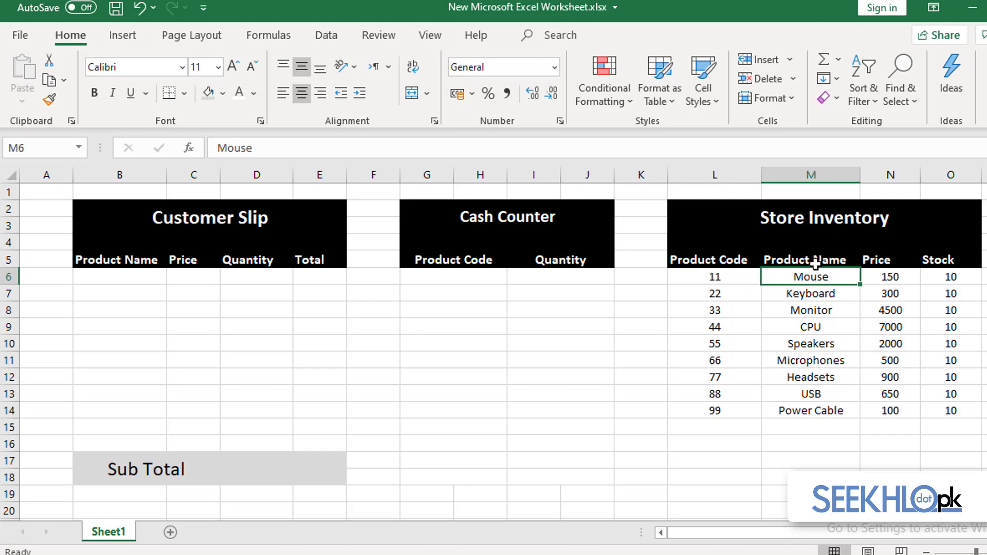
{"action": "left_click", "coordinate": [816, 259]}
{"action": "left_click", "coordinate": [818, 289]}
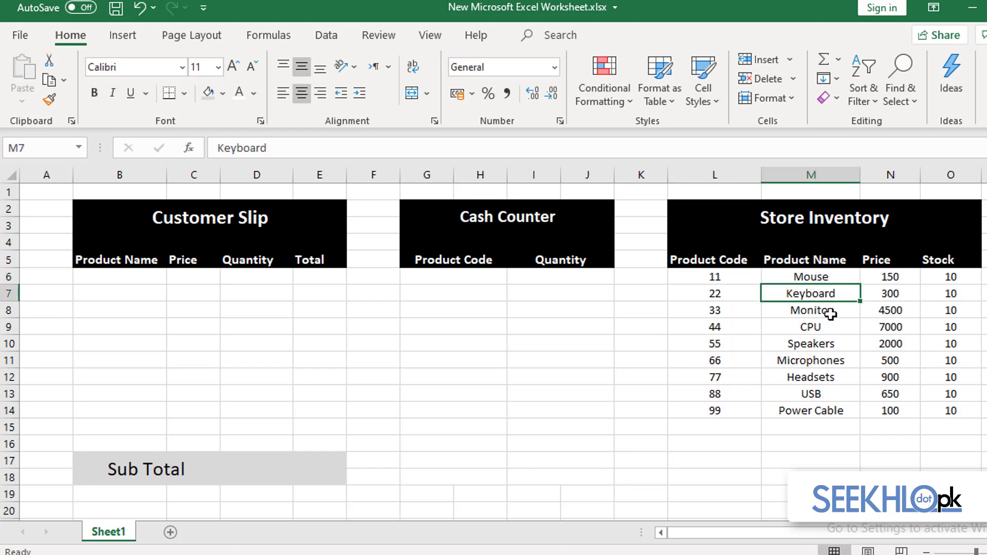
{"action": "left_click", "coordinate": [884, 277]}
{"action": "left_click", "coordinate": [947, 277]}
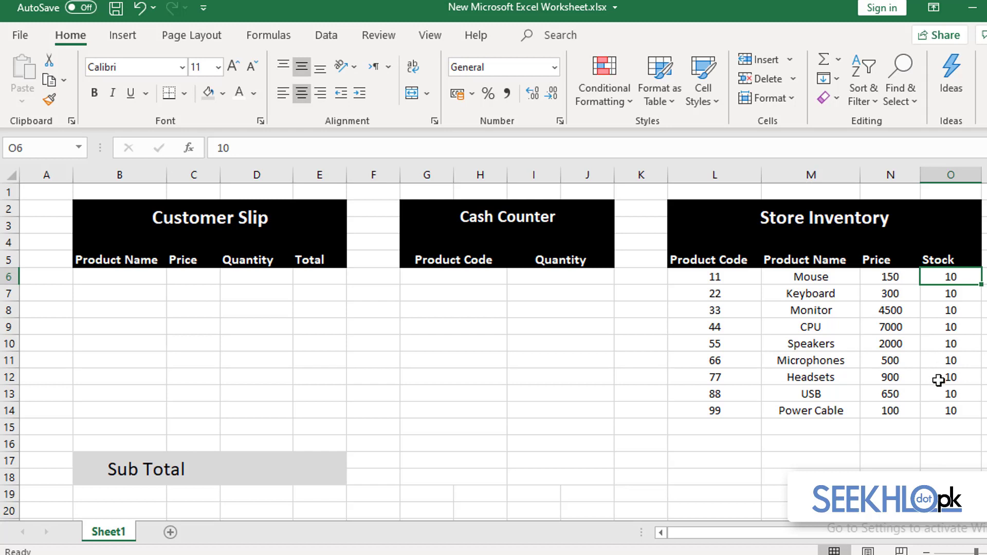
Step: Enter product code 22 in G6 and quantity 1 in I6 of the Cash Counter table
{"action": "left_click", "coordinate": [470, 281]}
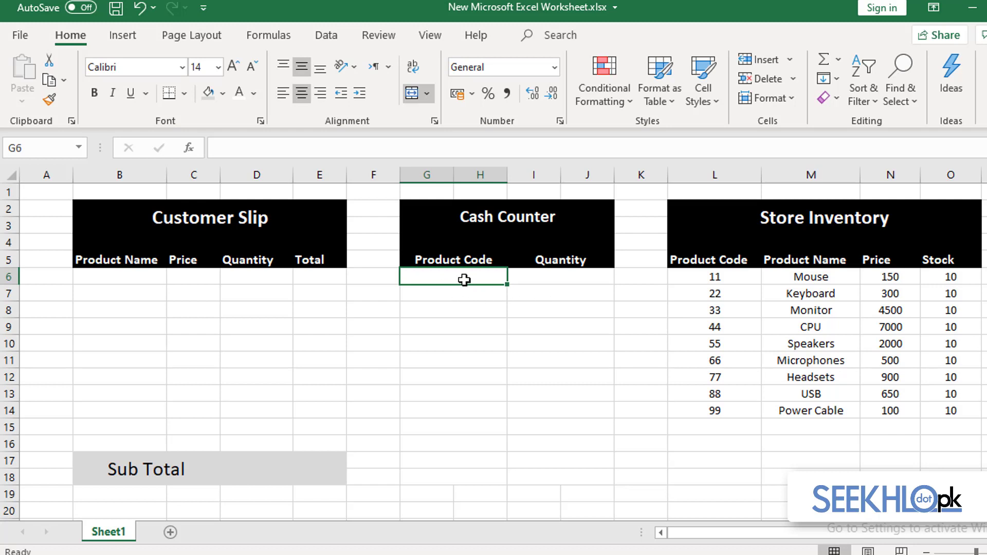
{"action": "type", "text": "22"}
{"action": "key", "text": "Return"}
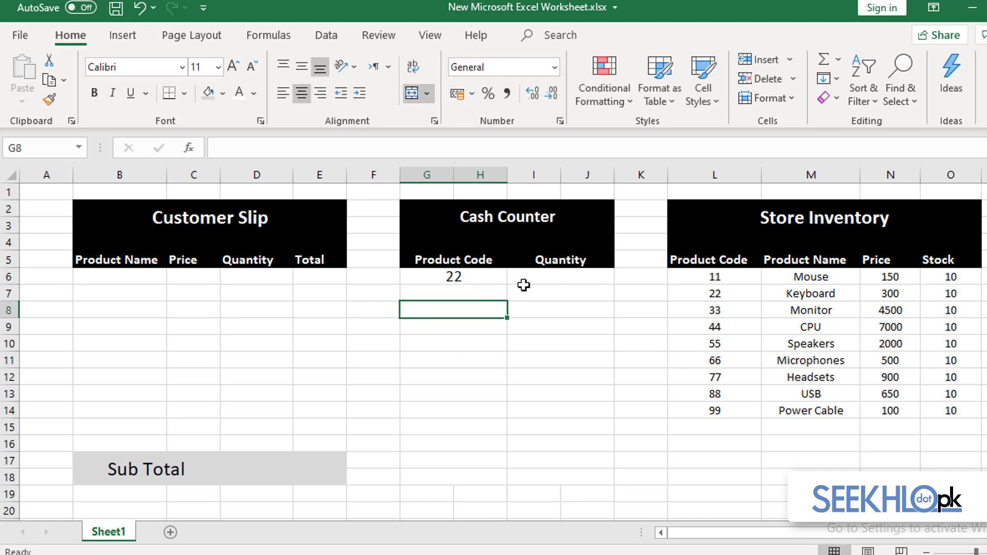
{"action": "left_click", "coordinate": [541, 278]}
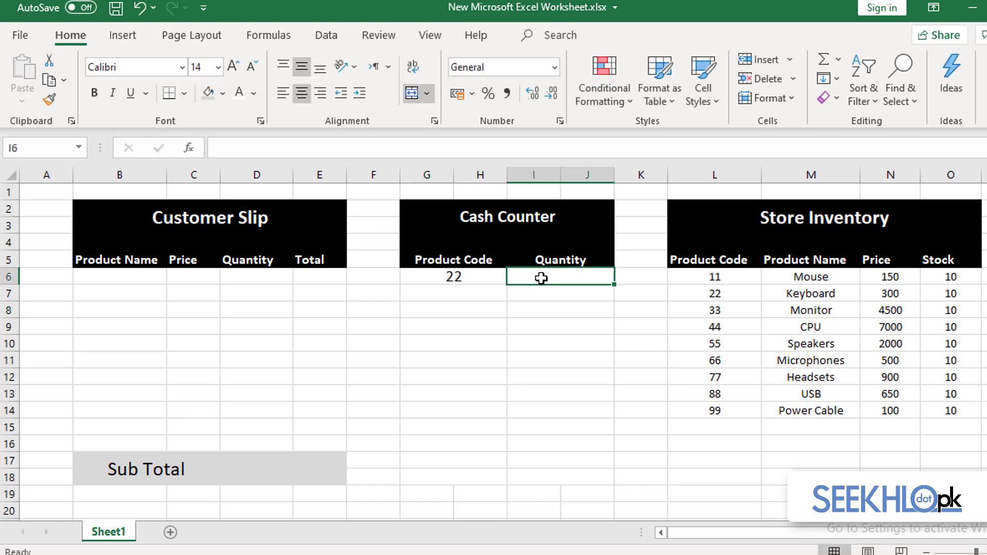
{"action": "type", "text": "1"}
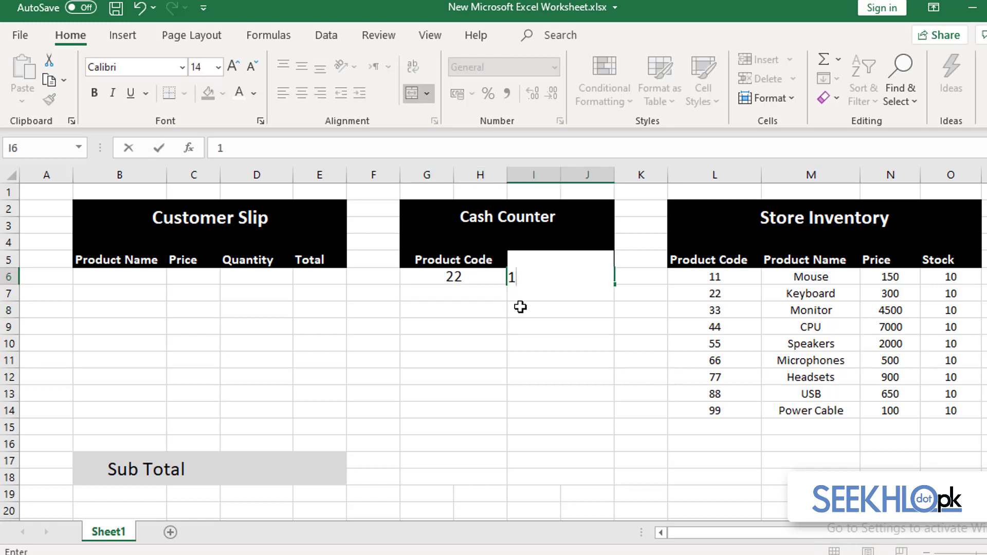
{"action": "key", "text": "Return"}
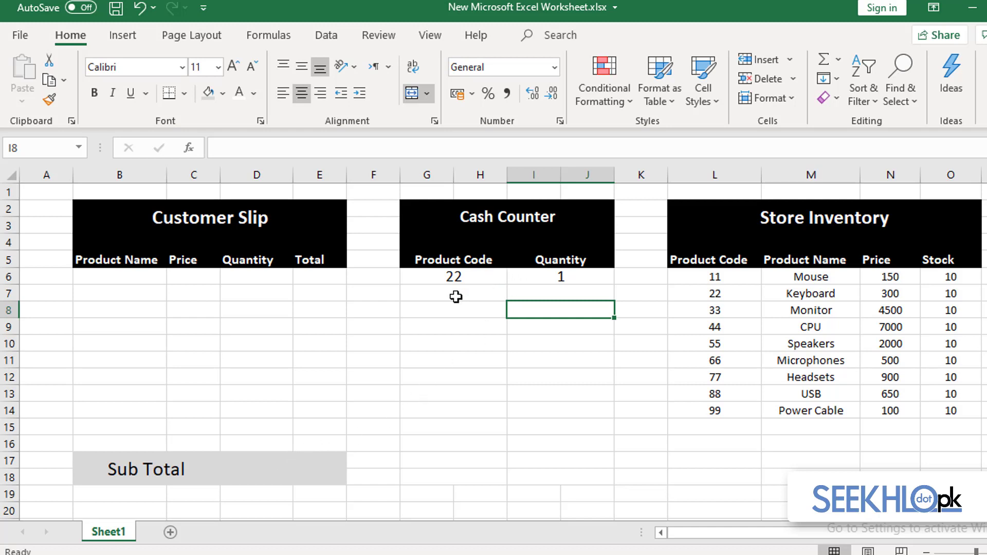
Step: Examine the inventory codes and stock, the first Customer Slip product name cell and the entered Cash Counter code
{"action": "left_click", "coordinate": [695, 281]}
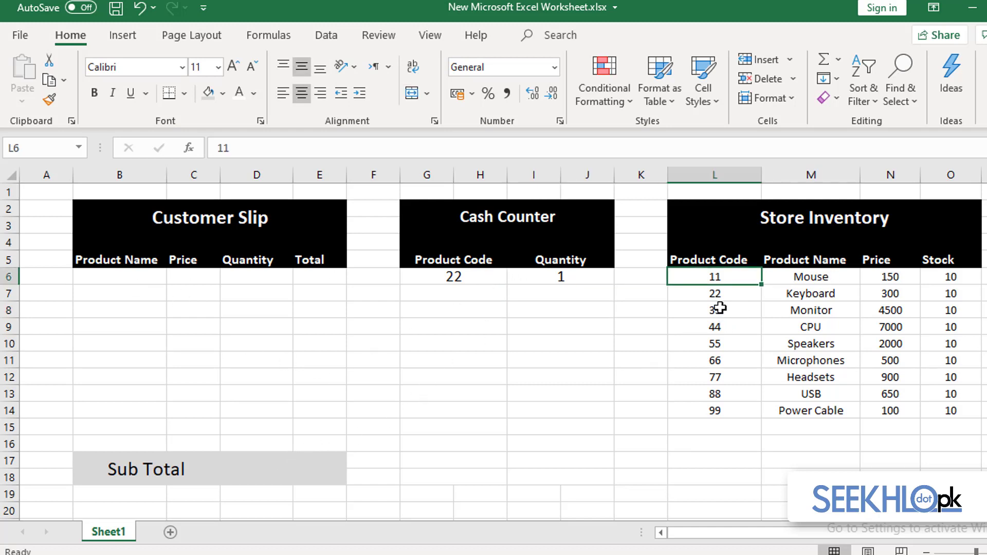
{"action": "left_click", "coordinate": [716, 309]}
{"action": "left_click", "coordinate": [831, 341]}
{"action": "left_click", "coordinate": [936, 323]}
{"action": "left_click", "coordinate": [948, 298]}
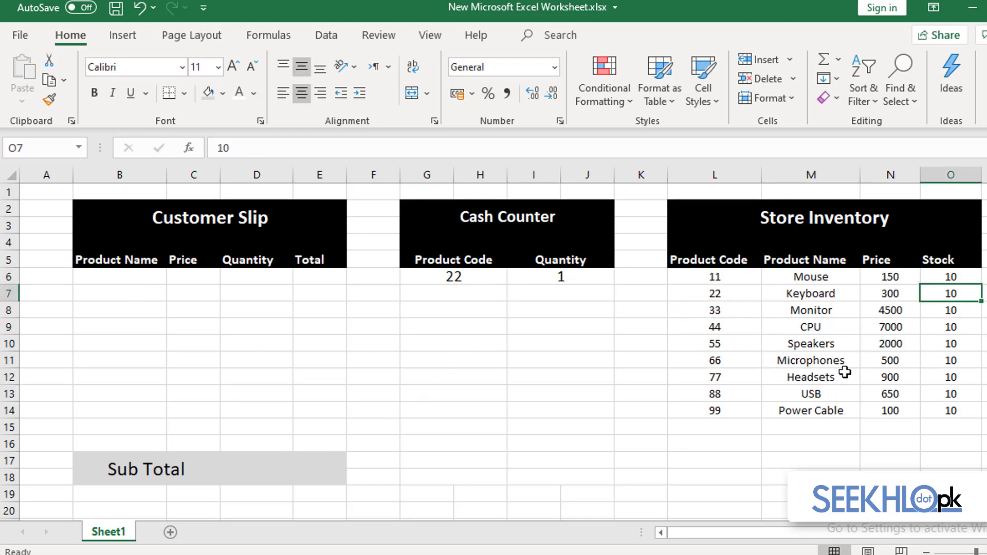
{"action": "left_click", "coordinate": [127, 279]}
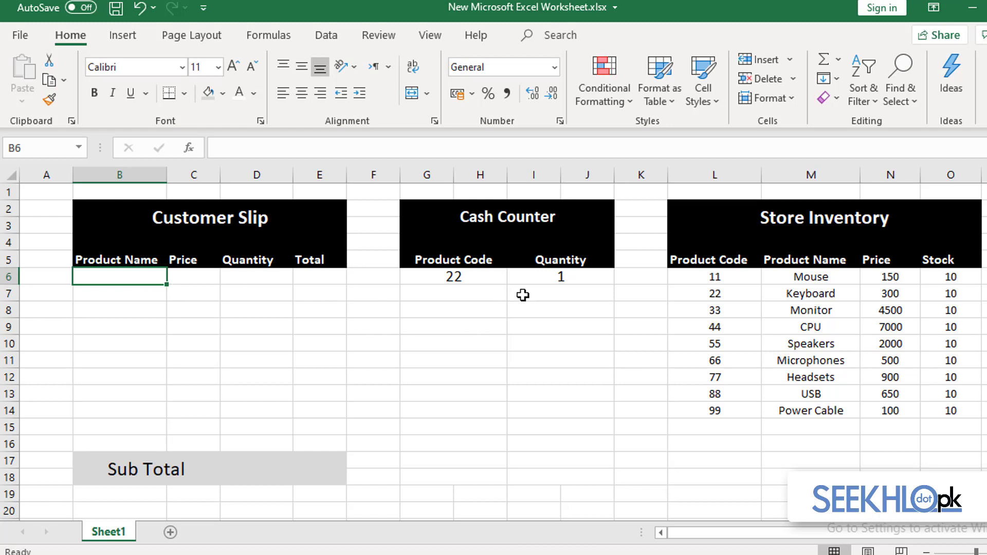
{"action": "left_click", "coordinate": [485, 279]}
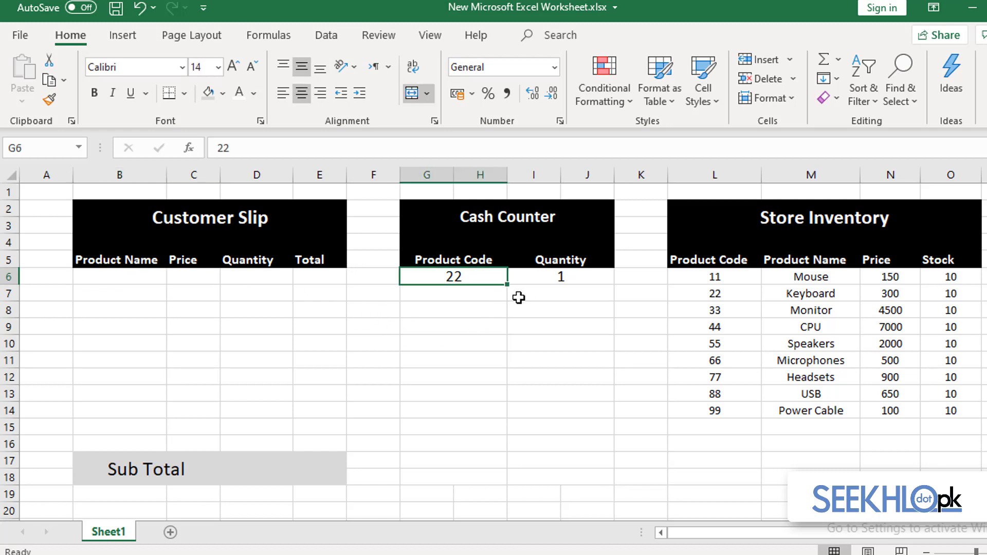
Step: Enter =VLOOKUP(G6,L6:O14,2) in B6 to fetch the Customer Slip's product name from the Store Inventory
{"action": "left_click", "coordinate": [138, 277]}
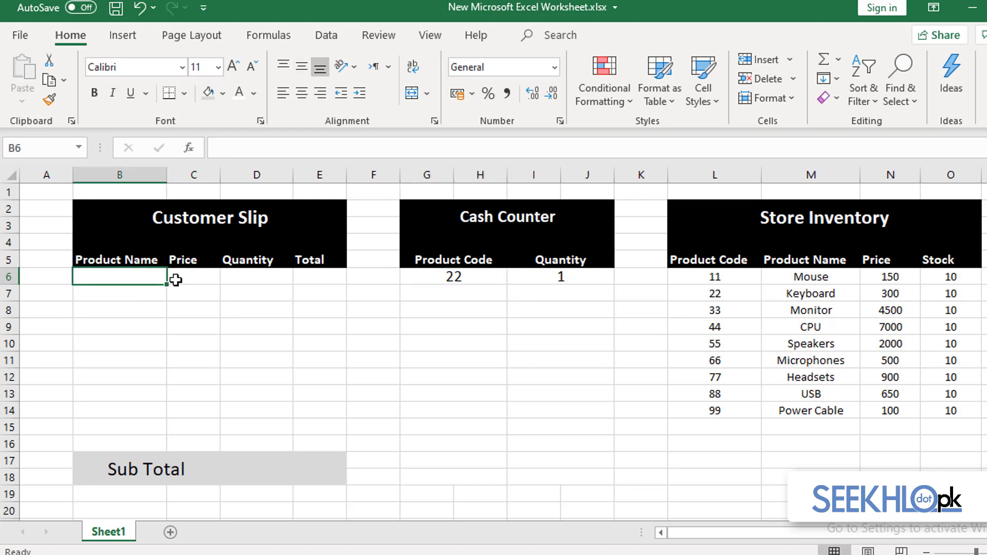
{"action": "type", "text": "="}
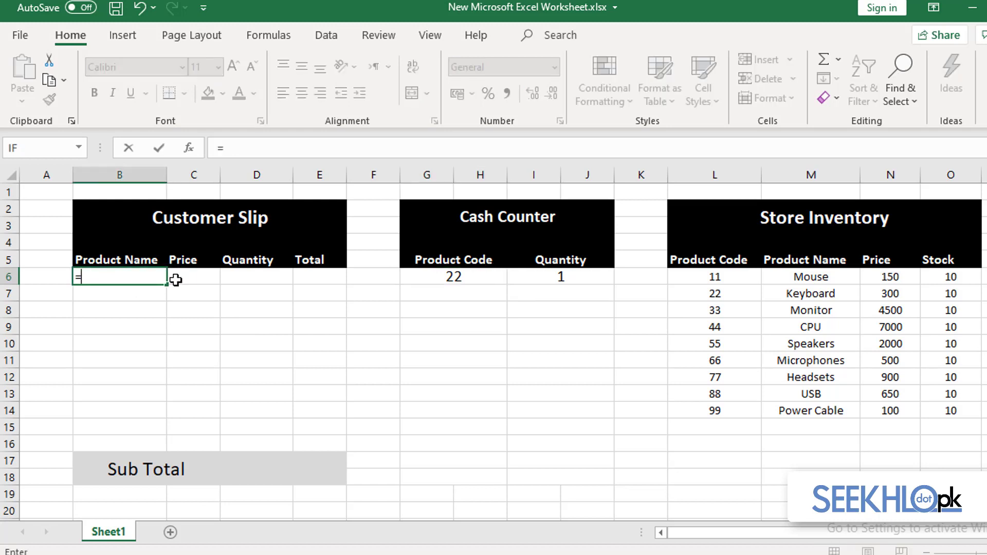
{"action": "type", "text": "vlooku"}
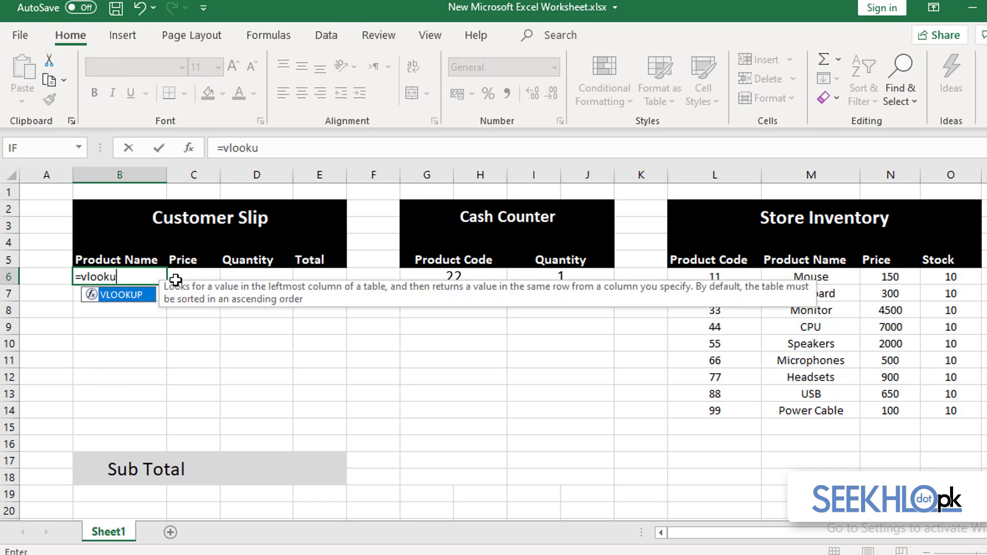
{"action": "type", "text": "p)"}
{"action": "key", "text": "BackSpace"}
{"action": "type", "text": "_"}
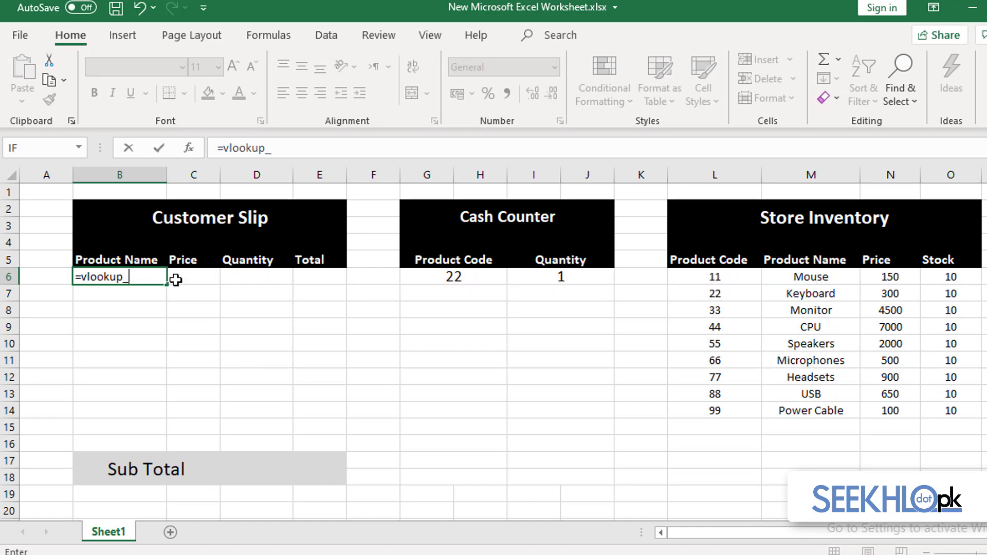
{"action": "key", "text": "BackSpace"}
{"action": "type", "text": "("}
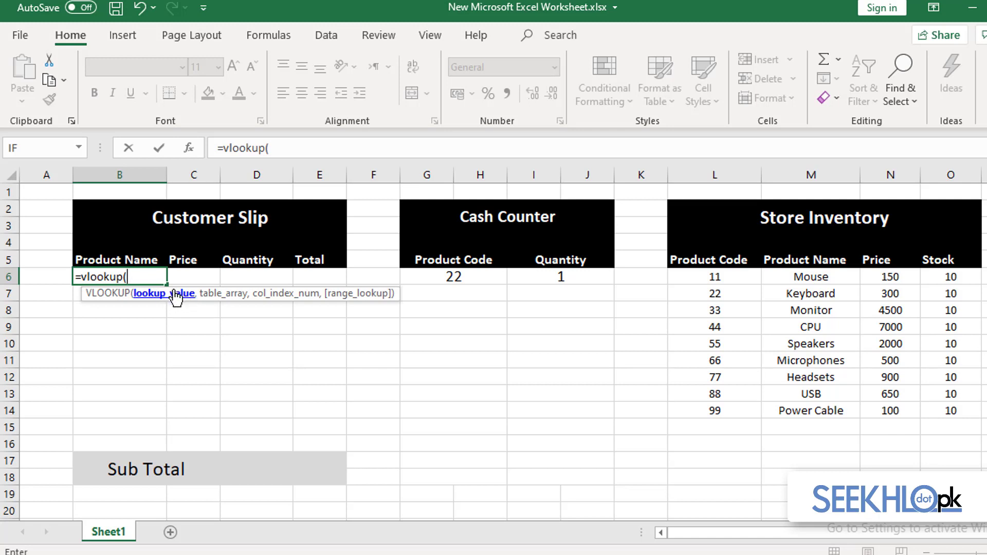
{"action": "left_click", "coordinate": [444, 277]}
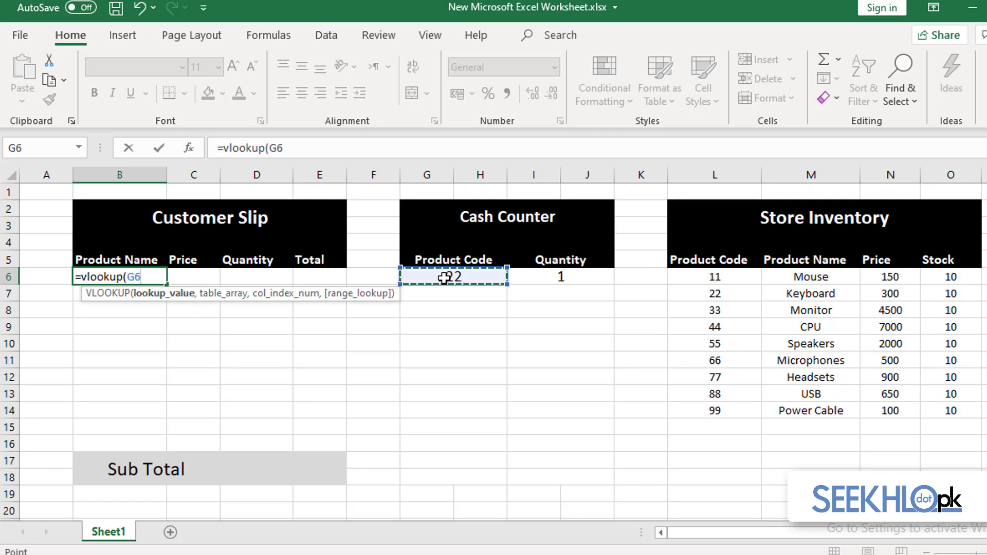
{"action": "type", "text": ","}
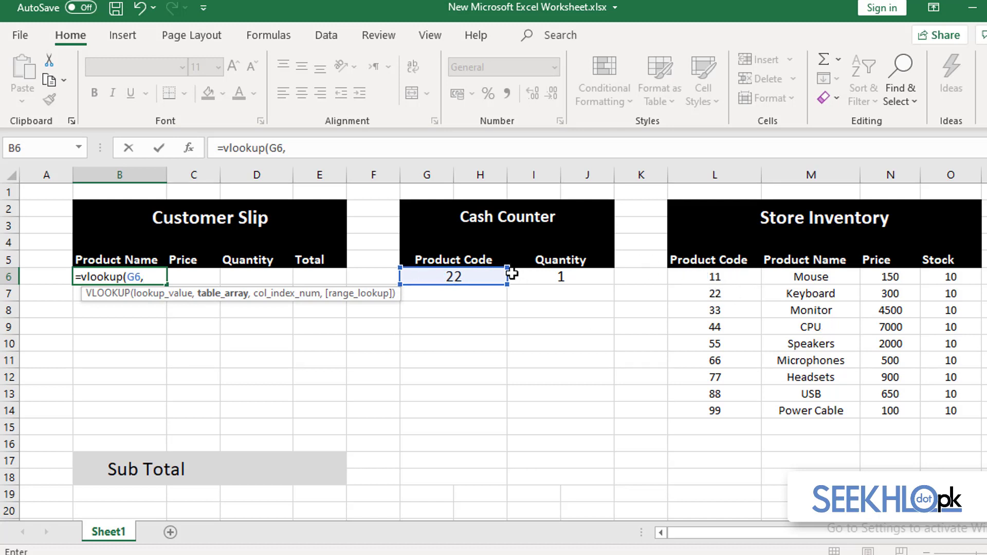
{"action": "left_click_drag", "start_coordinate": [697, 275], "coordinate": [946, 412]}
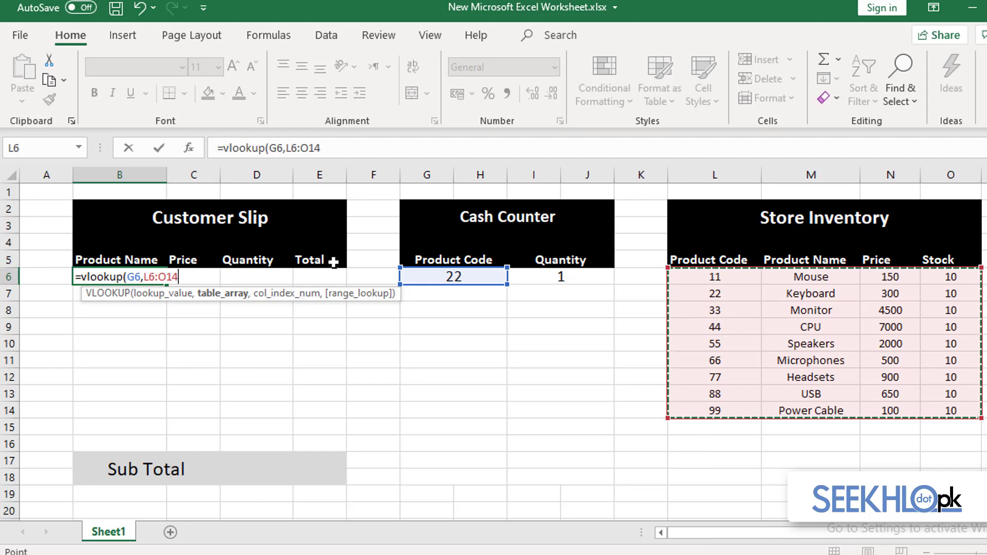
{"action": "type", "text": ",2"}
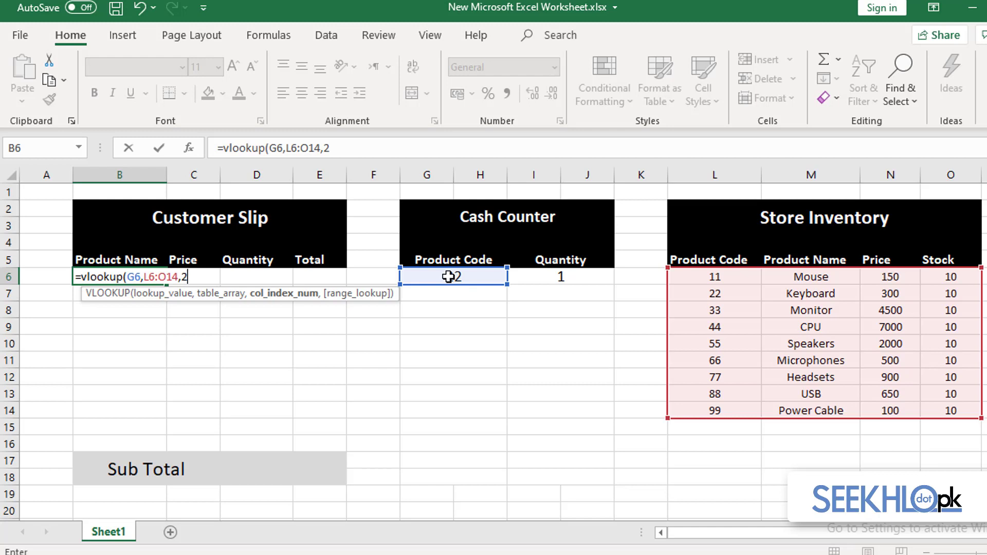
{"action": "key", "text": "Return"}
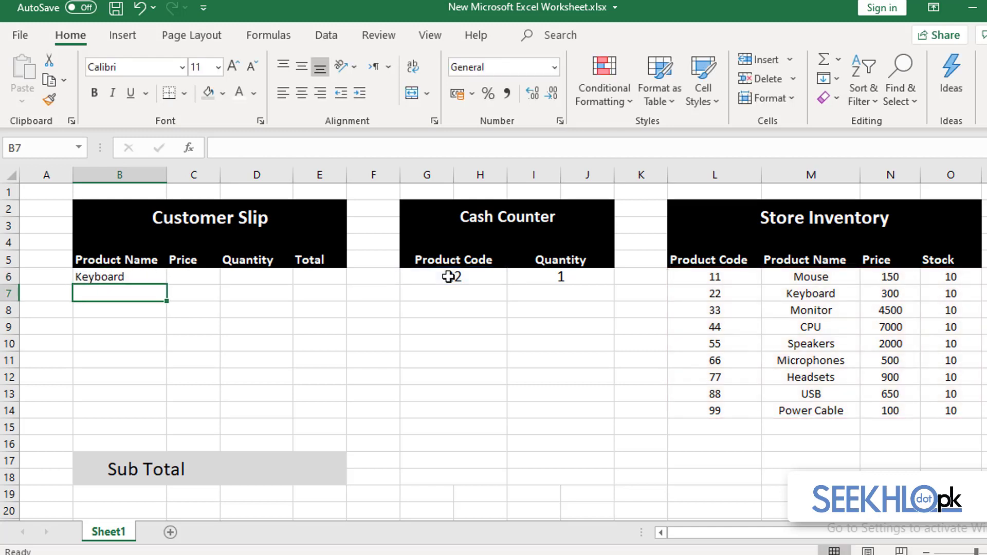
{"action": "left_click", "coordinate": [133, 277]}
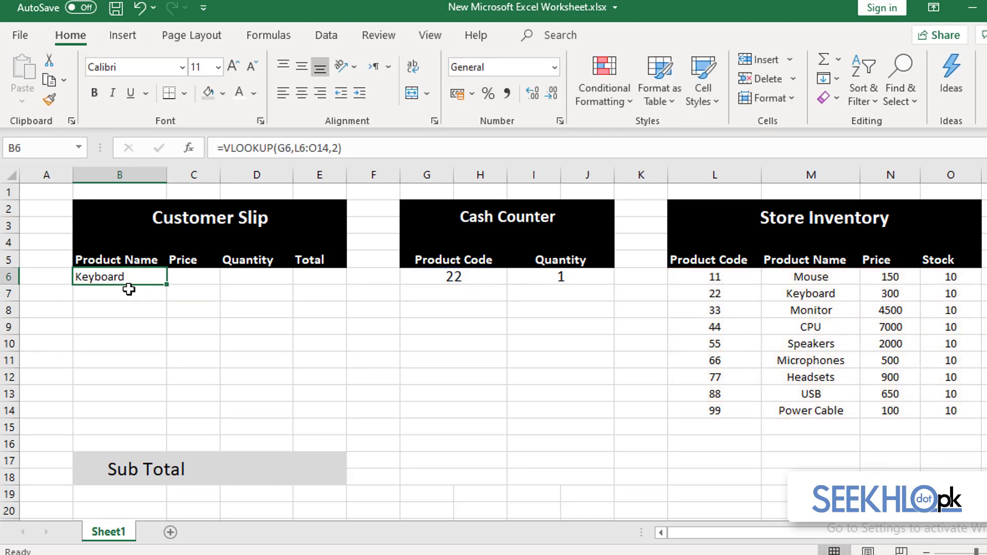
Step: Enter =VLOOKUP(G6,L6:O14,3) in C6 to fetch the Customer Slip's price from the Store Inventory
{"action": "left_click", "coordinate": [188, 273]}
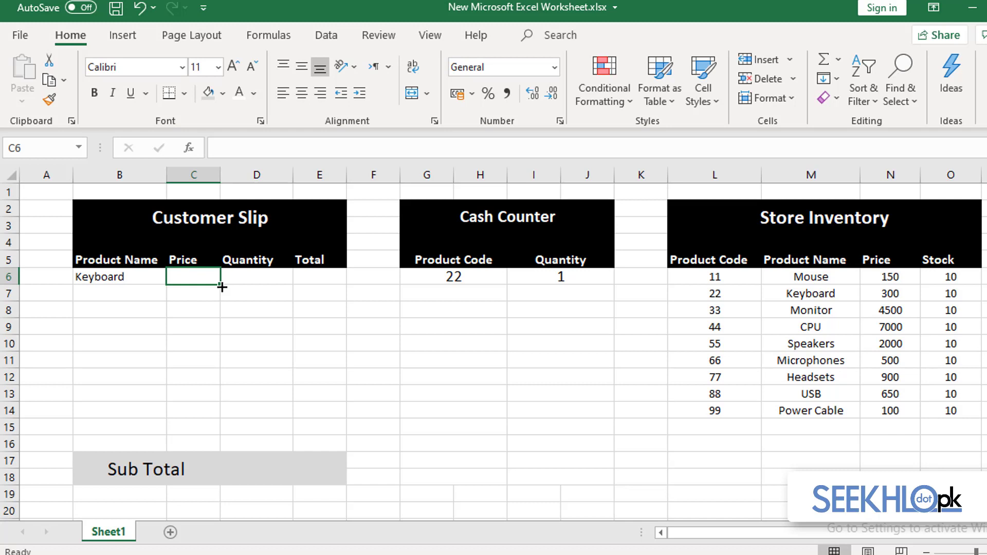
{"action": "type", "text": "="}
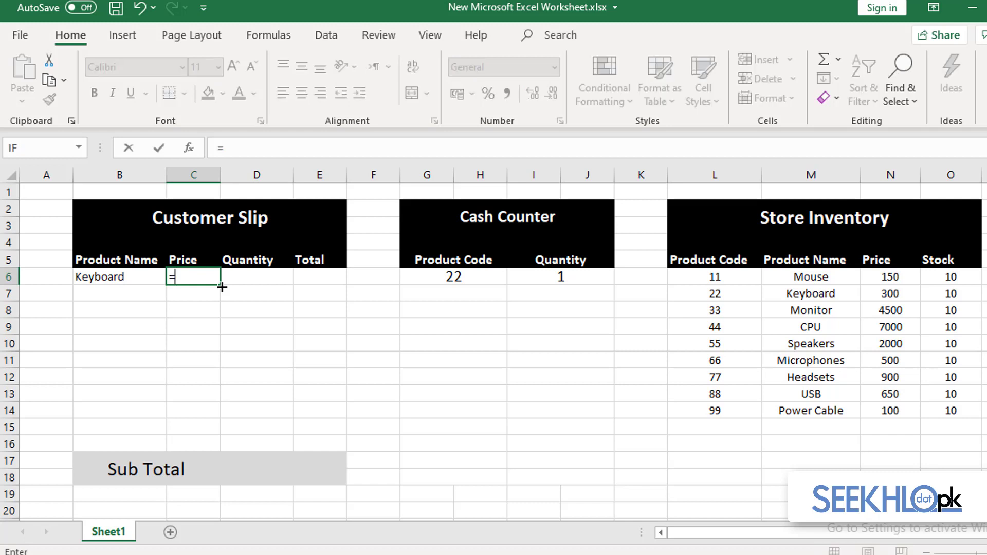
{"action": "type", "text": "vlook"}
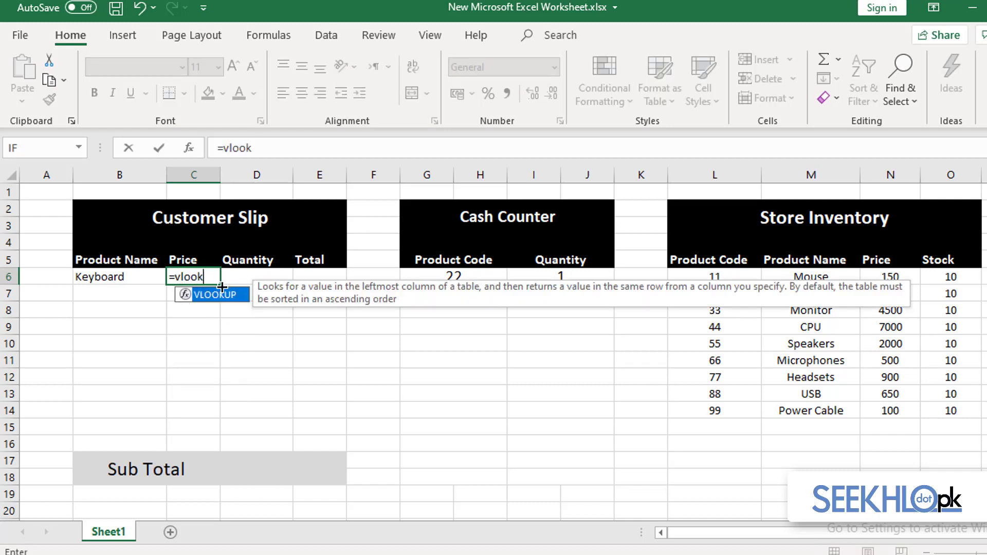
{"action": "type", "text": "up("}
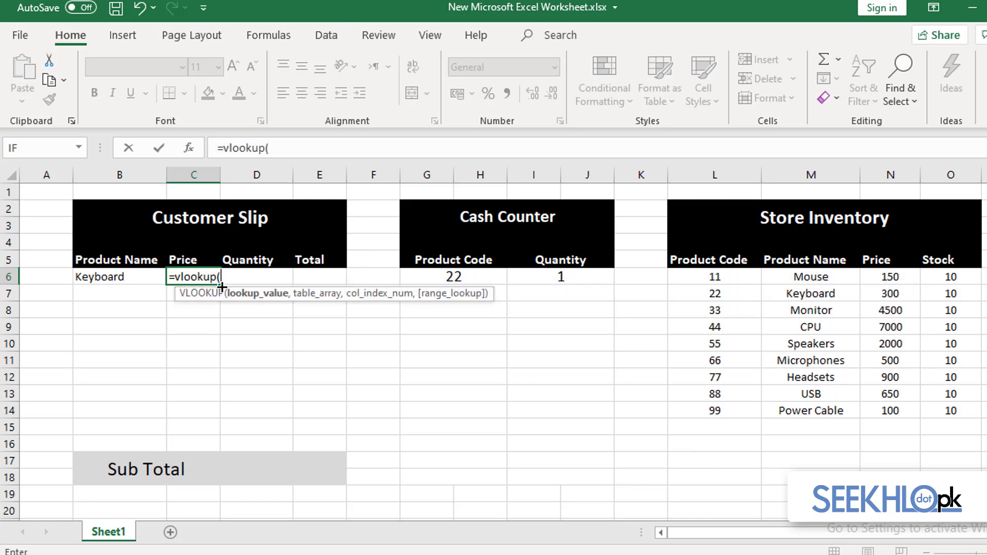
{"action": "left_click", "coordinate": [423, 275]}
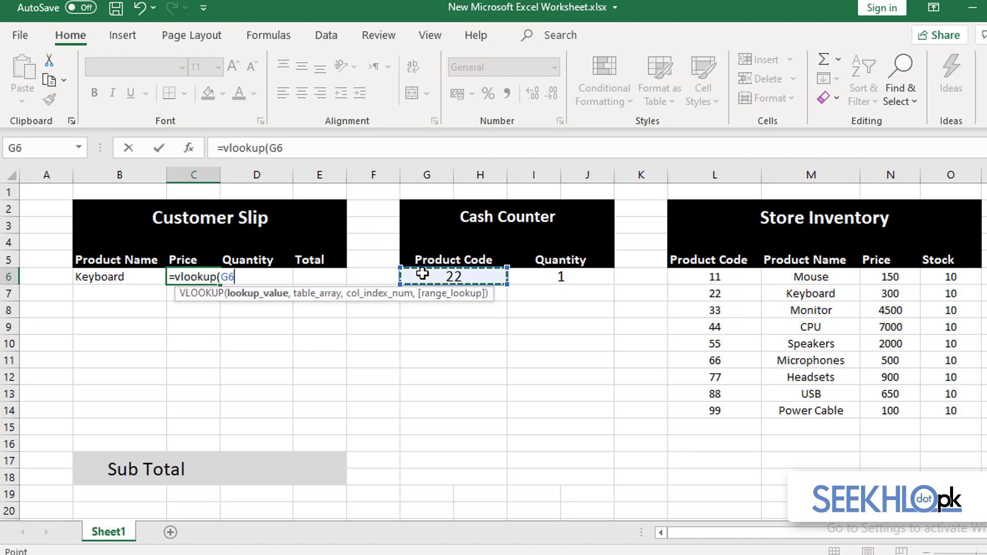
{"action": "type", "text": ","}
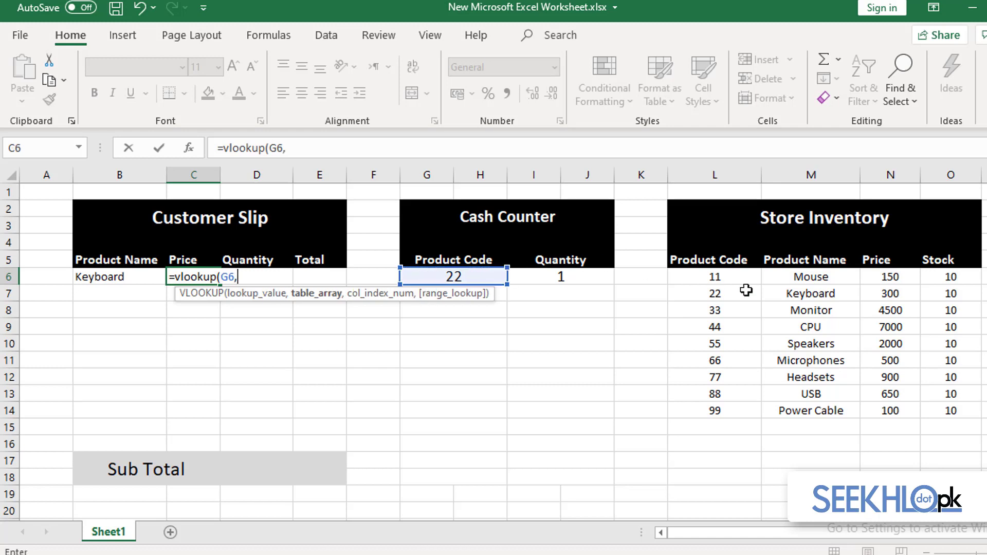
{"action": "left_click_drag", "start_coordinate": [685, 275], "coordinate": [958, 413]}
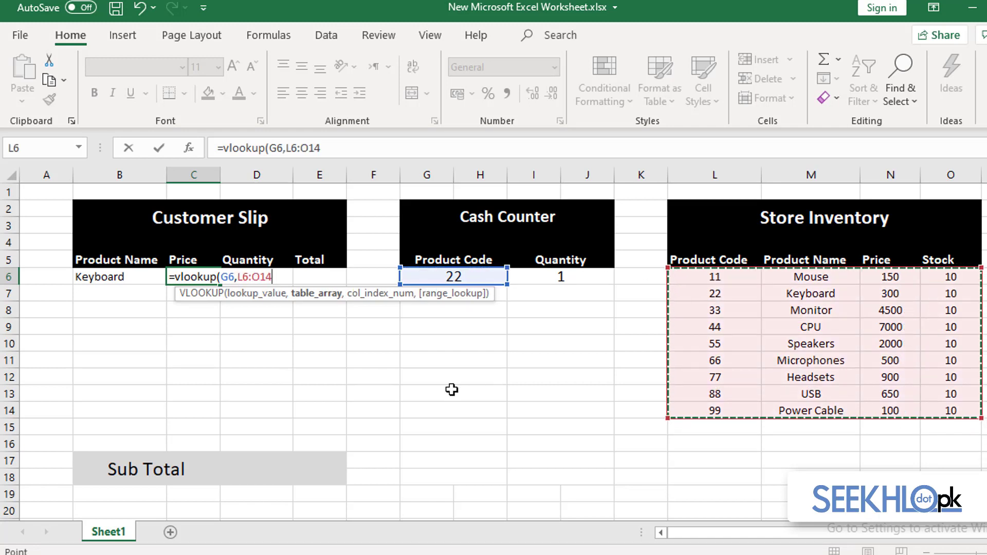
{"action": "type", "text": ","}
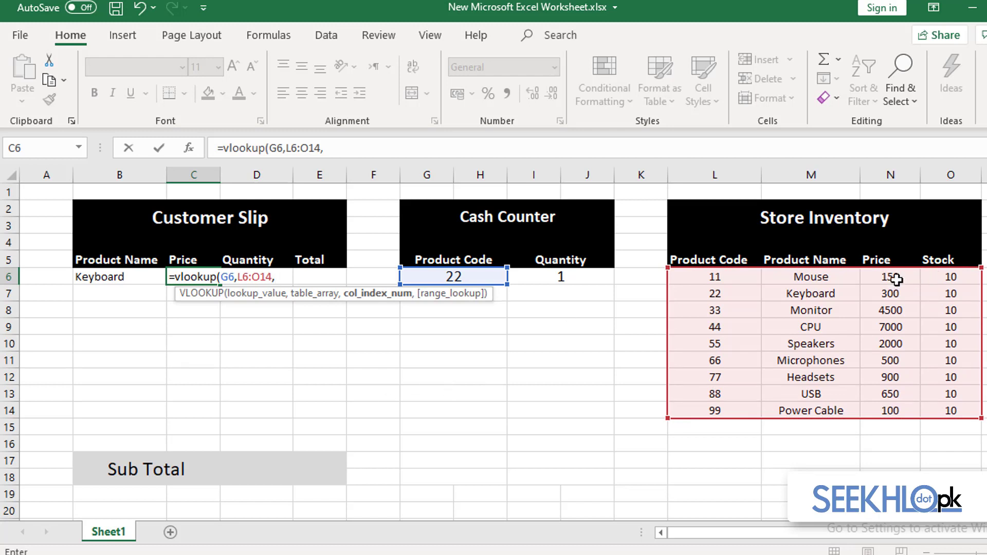
{"action": "type", "text": "3"}
{"action": "key", "text": "Return"}
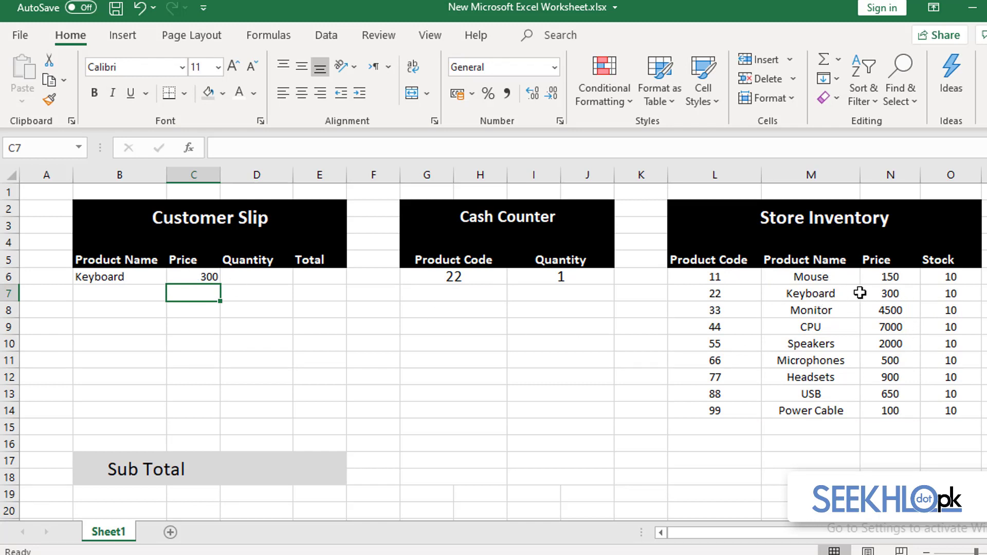
{"action": "left_click", "coordinate": [889, 293]}
Step: Enter =VLOOKUP(G6,I6,1) in D6 to bring the Cash Counter quantity into the Customer Slip
{"action": "left_click", "coordinate": [231, 274]}
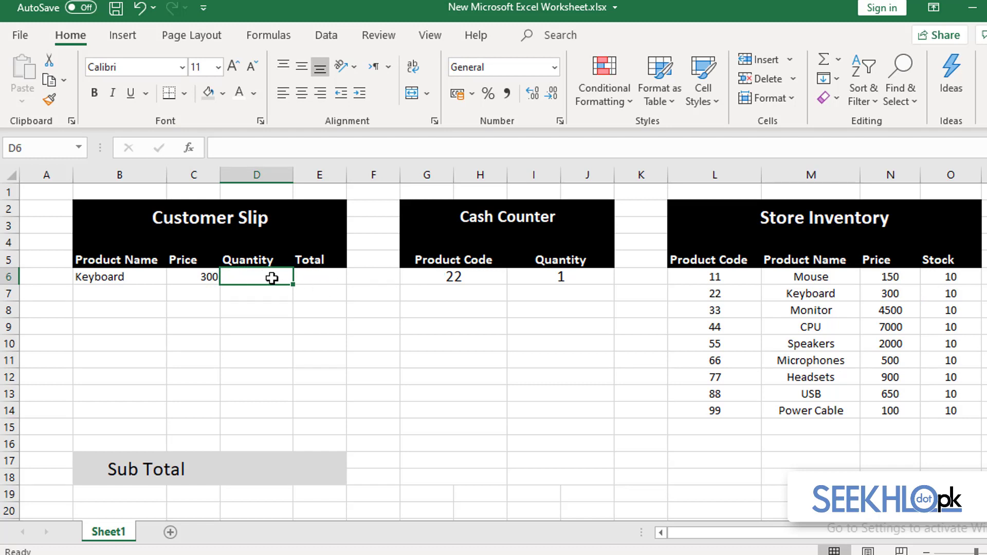
{"action": "type", "text": "="}
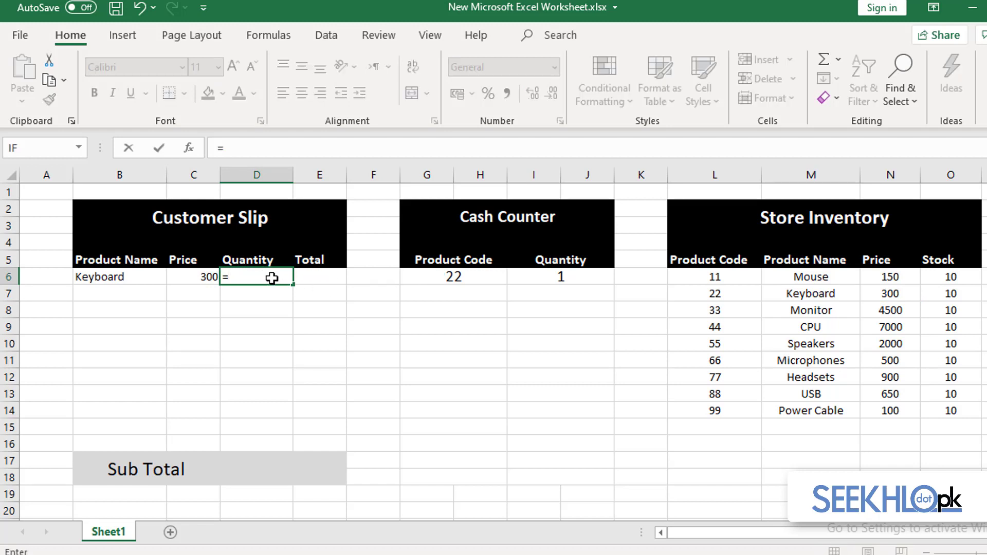
{"action": "type", "text": "vloo"}
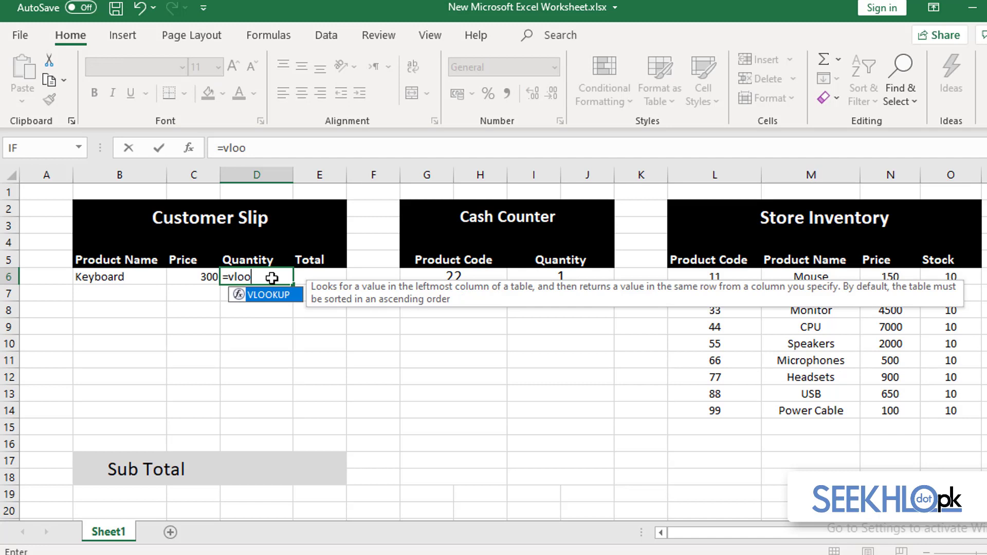
{"action": "key", "text": "Tab"}
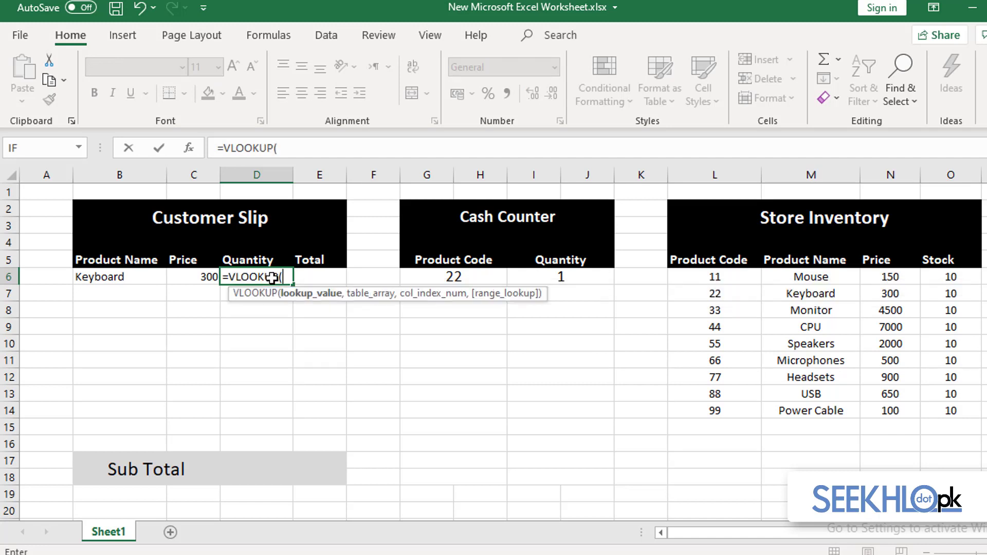
{"action": "left_click", "coordinate": [453, 275]}
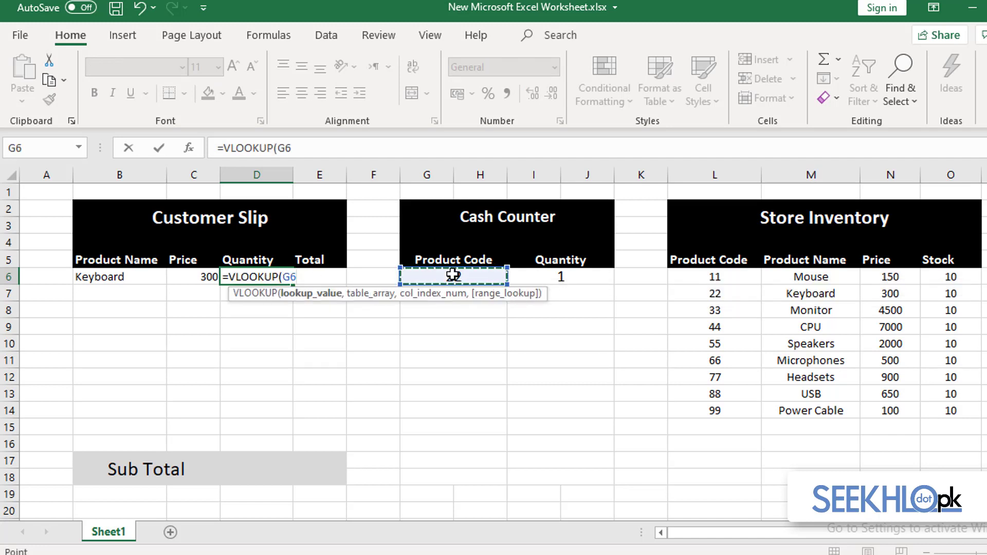
{"action": "type", "text": ","}
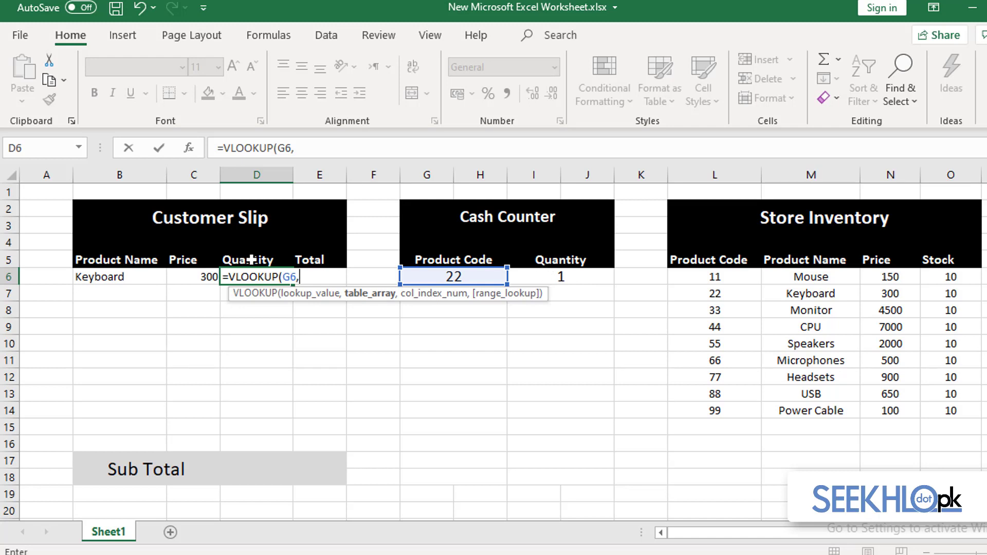
{"action": "left_click", "coordinate": [562, 274]}
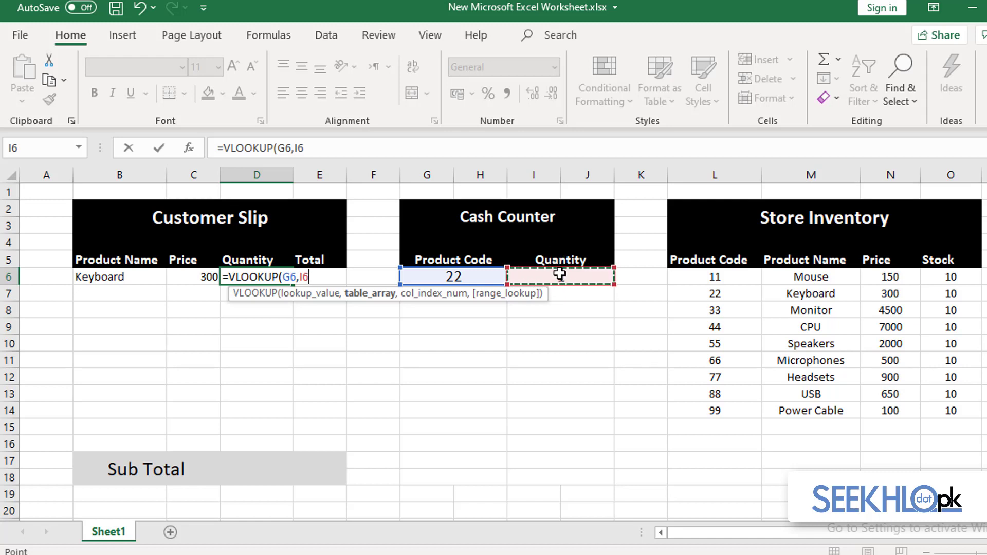
{"action": "type", "text": ","}
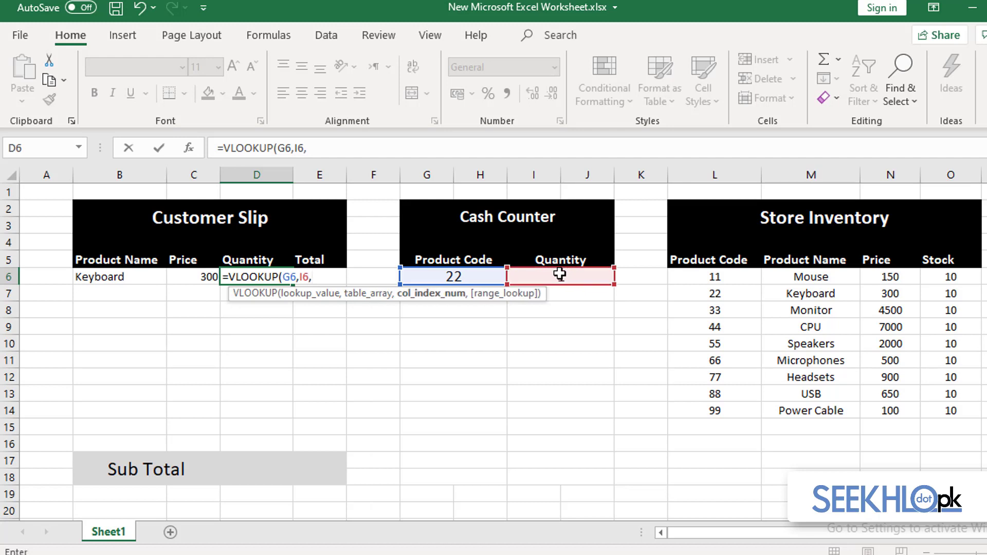
{"action": "type", "text": "1"}
{"action": "key", "text": "Return"}
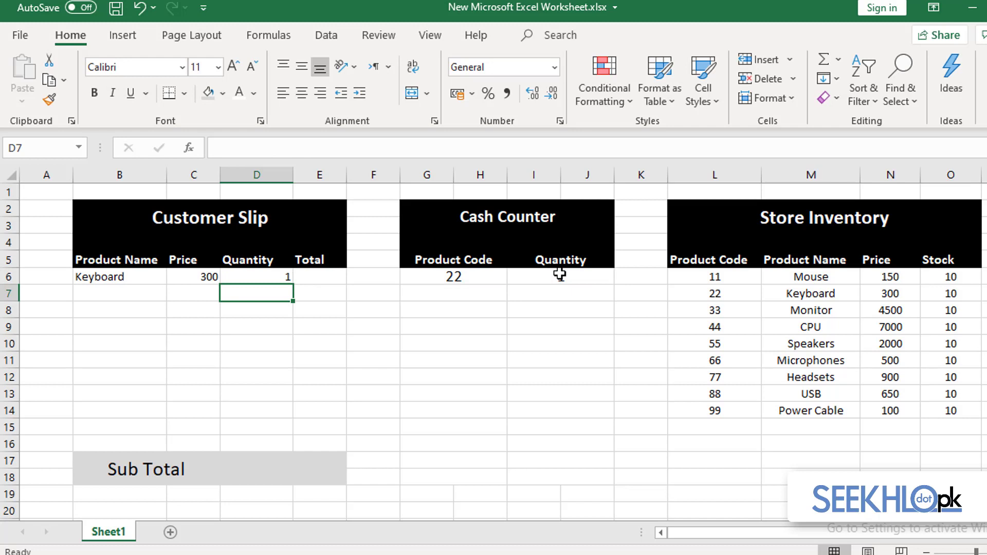
Step: Set the Cash Counter quantity in I6 to 2
{"action": "left_click", "coordinate": [314, 271]}
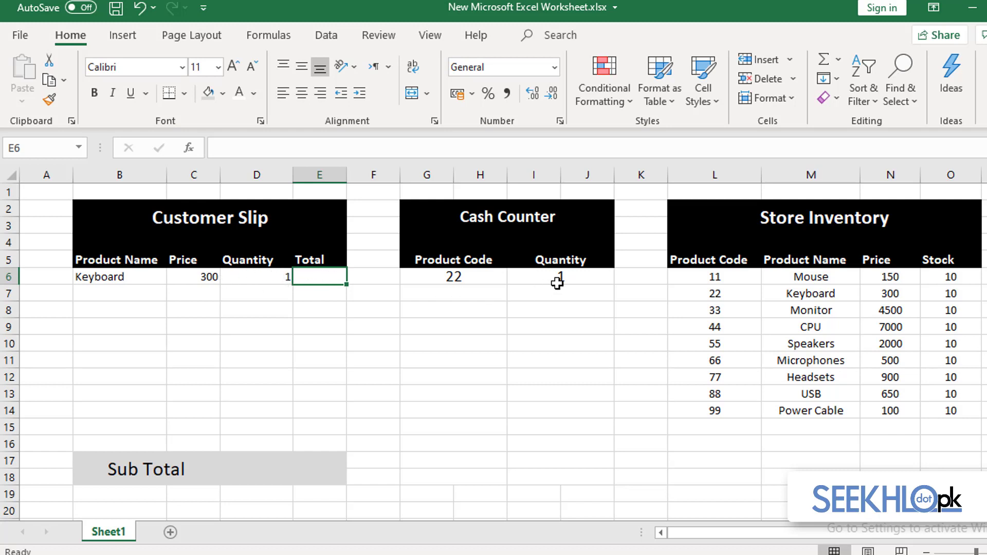
{"action": "left_click", "coordinate": [558, 280]}
{"action": "type", "text": "2"}
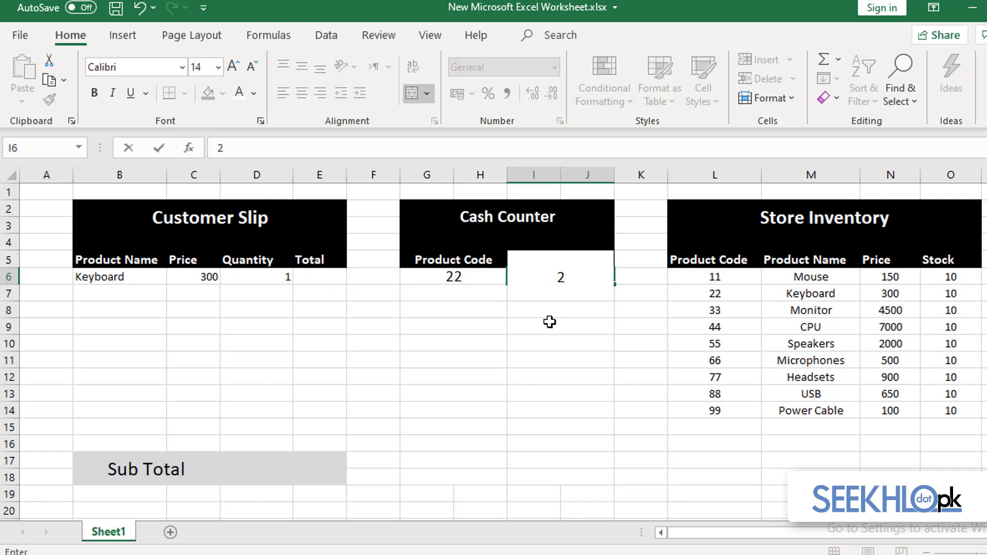
{"action": "key", "text": "Return"}
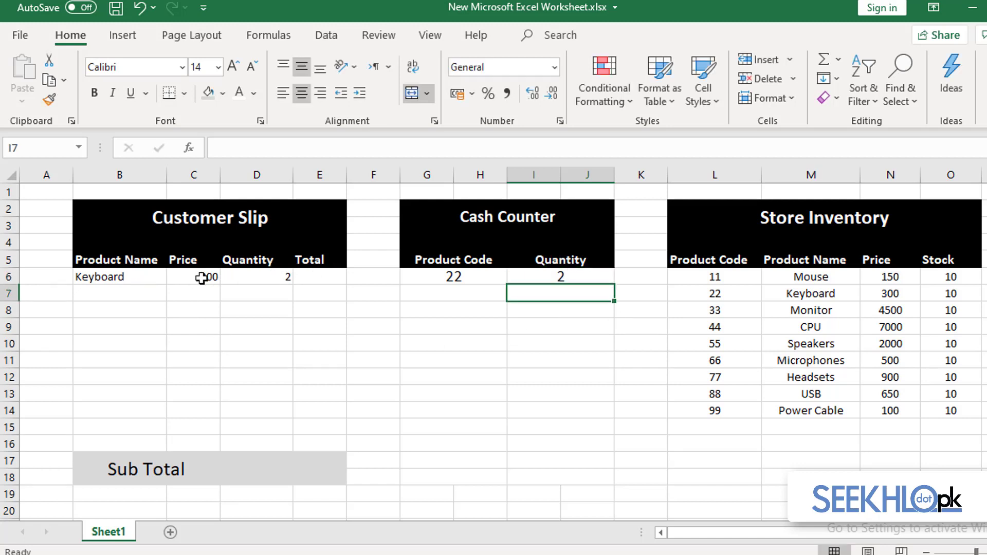
Step: Enter =C6*D6 in E6 to calculate the Customer Slip's line total from price and quantity
{"action": "left_click", "coordinate": [318, 276]}
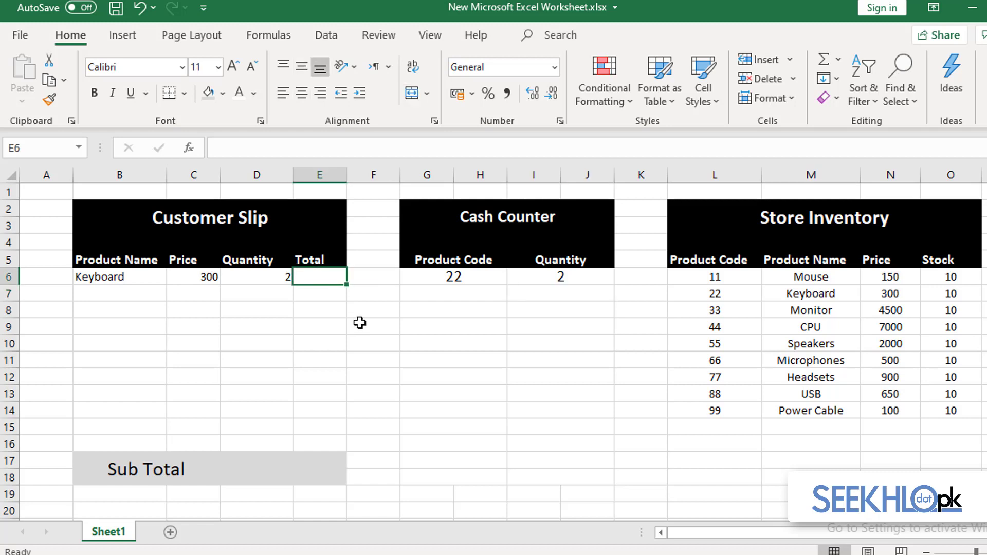
{"action": "type", "text": "="}
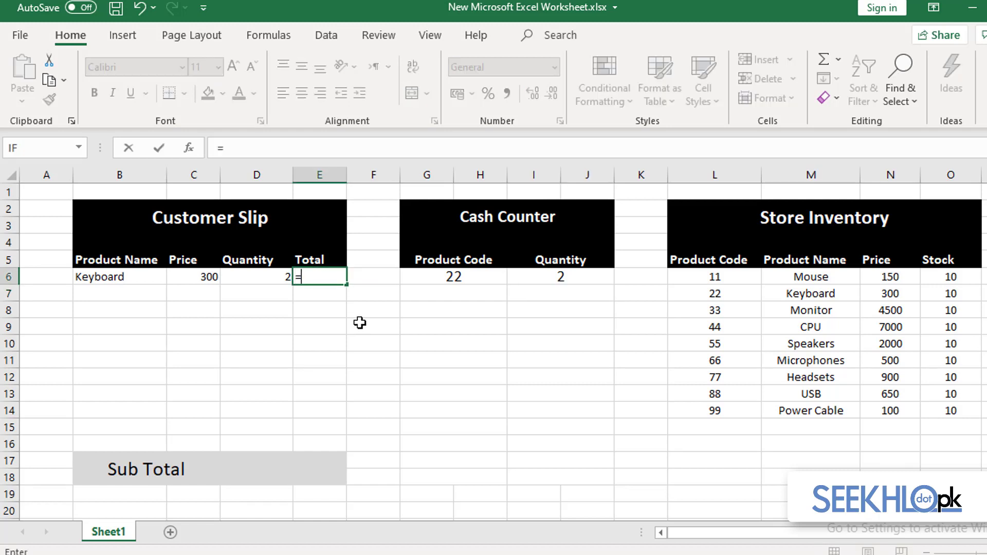
{"action": "left_click", "coordinate": [211, 279]}
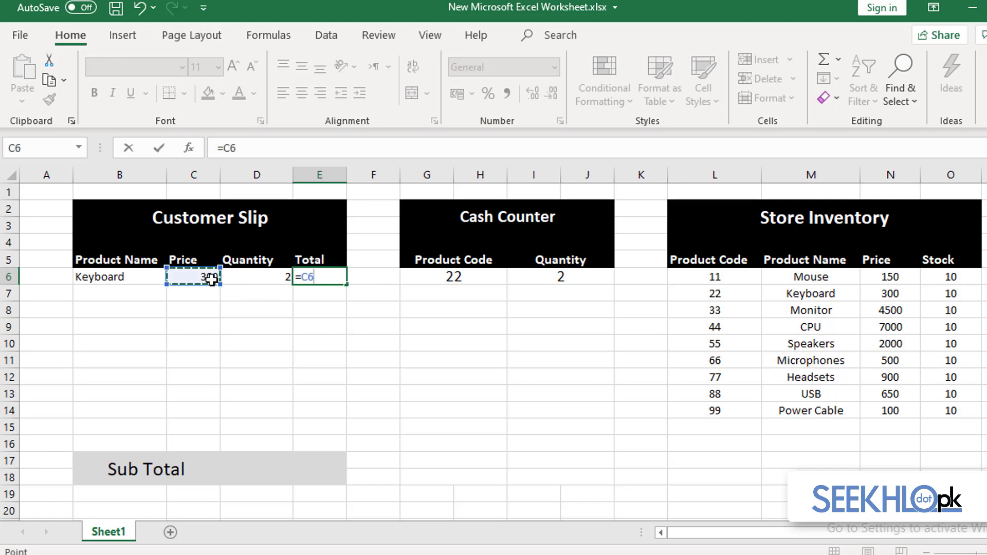
{"action": "type", "text": "*"}
{"action": "left_click", "coordinate": [270, 277]}
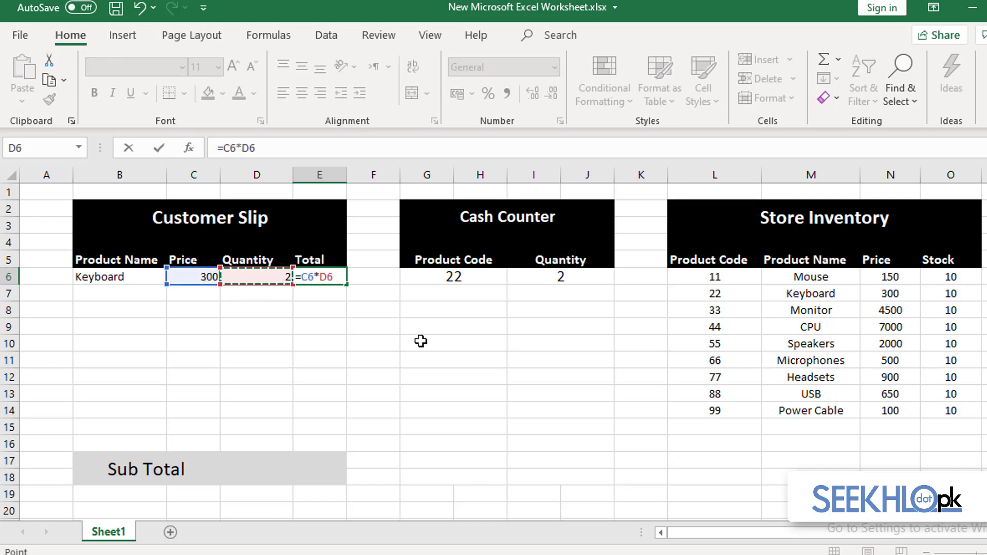
{"action": "key", "text": "Return"}
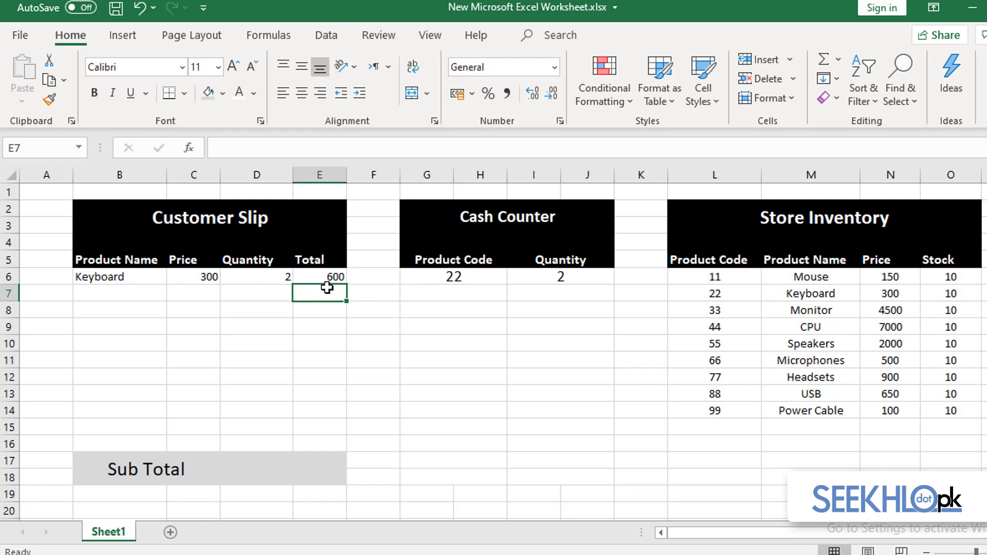
{"action": "left_click", "coordinate": [279, 278]}
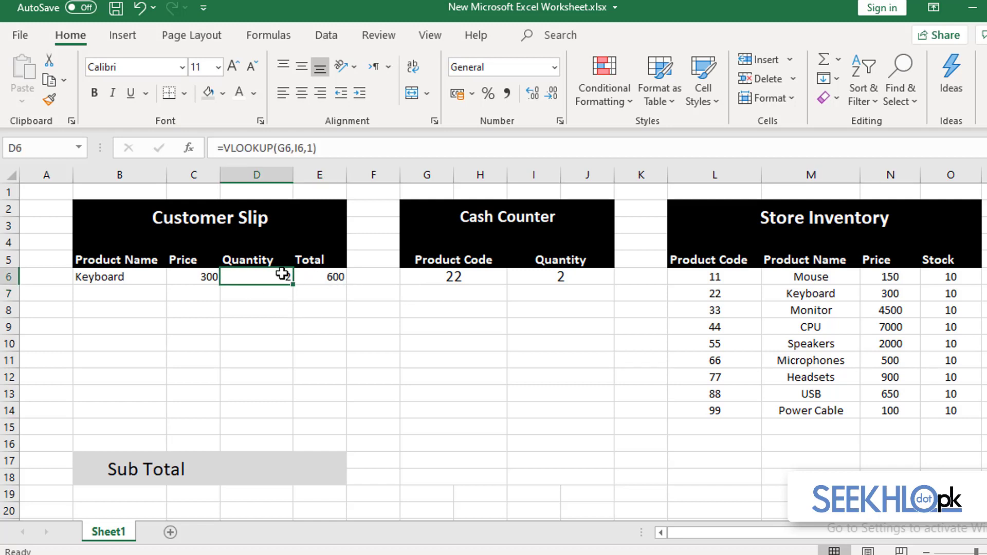
Step: Enter =IF(D6,10-D6,10) in O6 so the Mouse stock deducts the Customer Slip quantity
{"action": "left_click", "coordinate": [952, 278]}
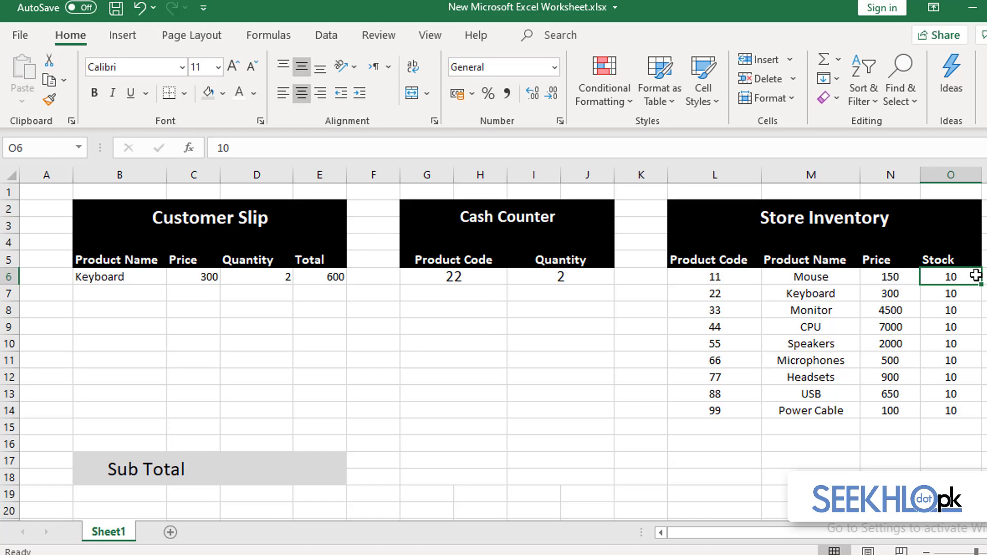
{"action": "type", "text": "="}
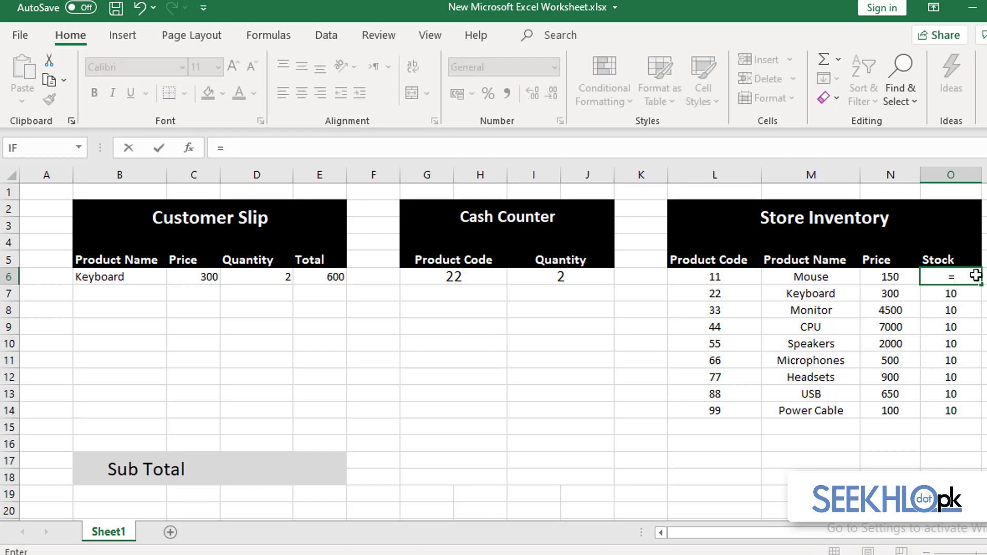
{"action": "type", "text": "if"}
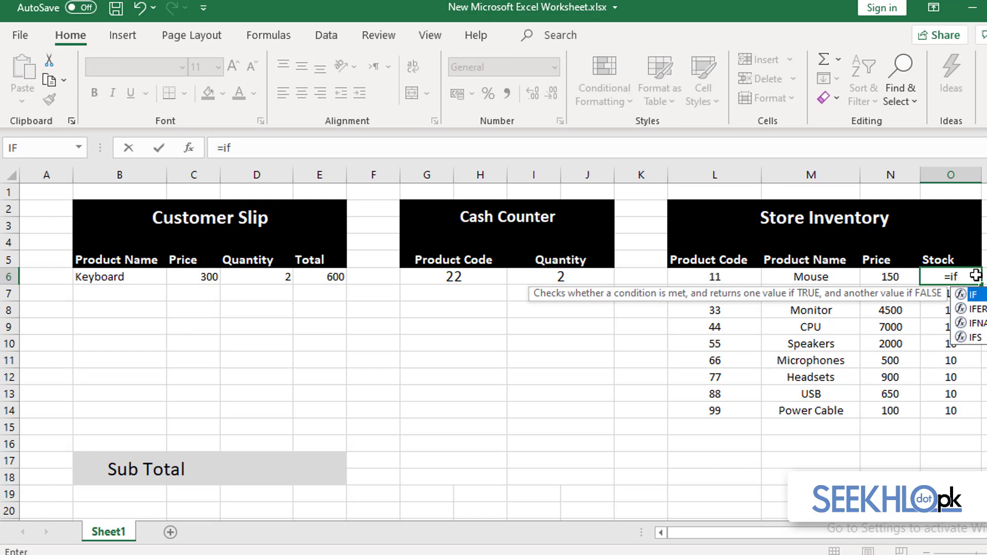
{"action": "type", "text": "("}
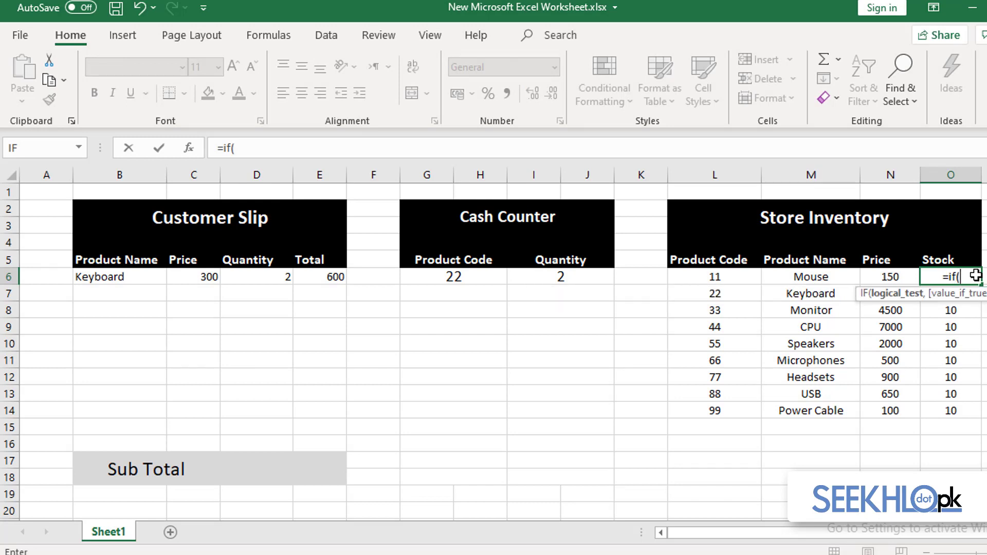
{"action": "left_click", "coordinate": [273, 274]}
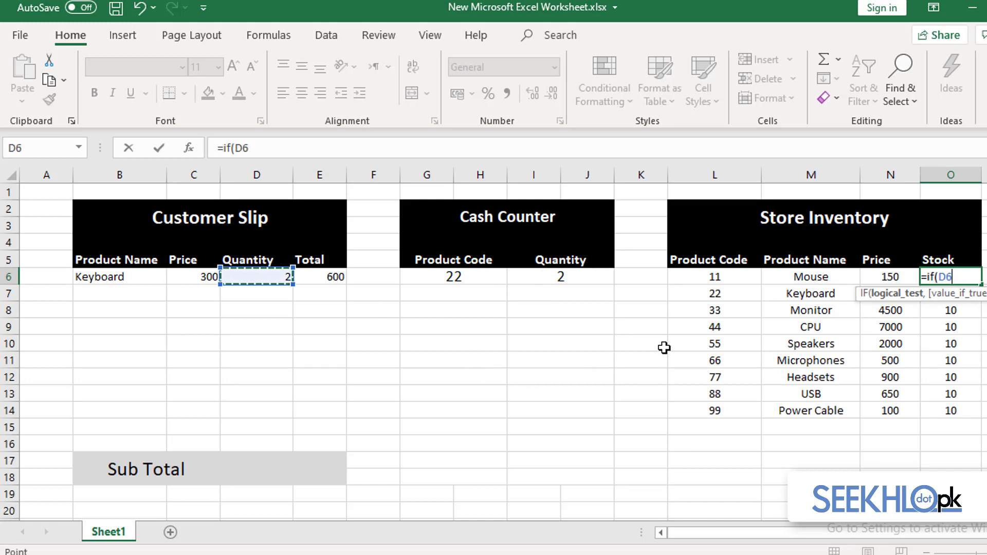
{"action": "type", "text": ","}
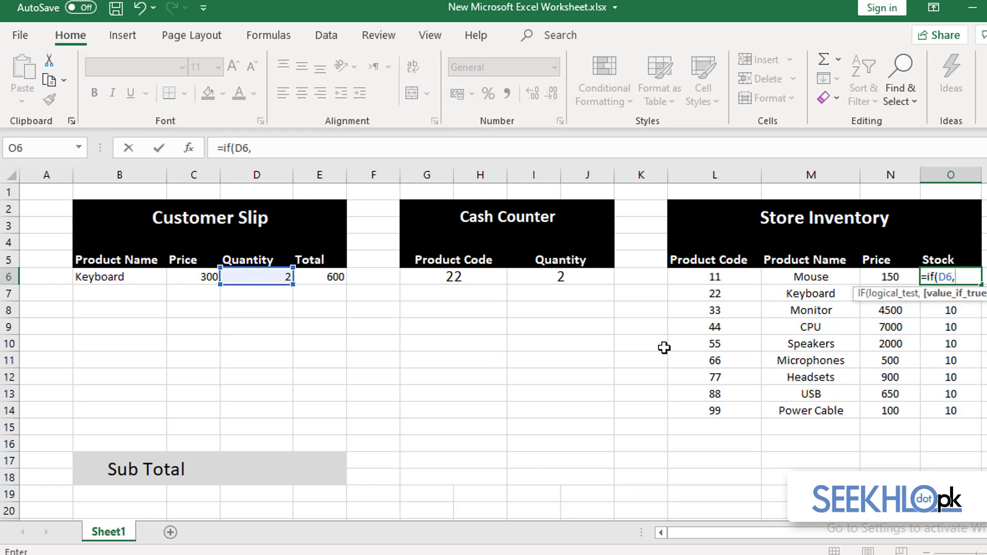
{"action": "type", "text": "10-"}
{"action": "type", "text": "D6"}
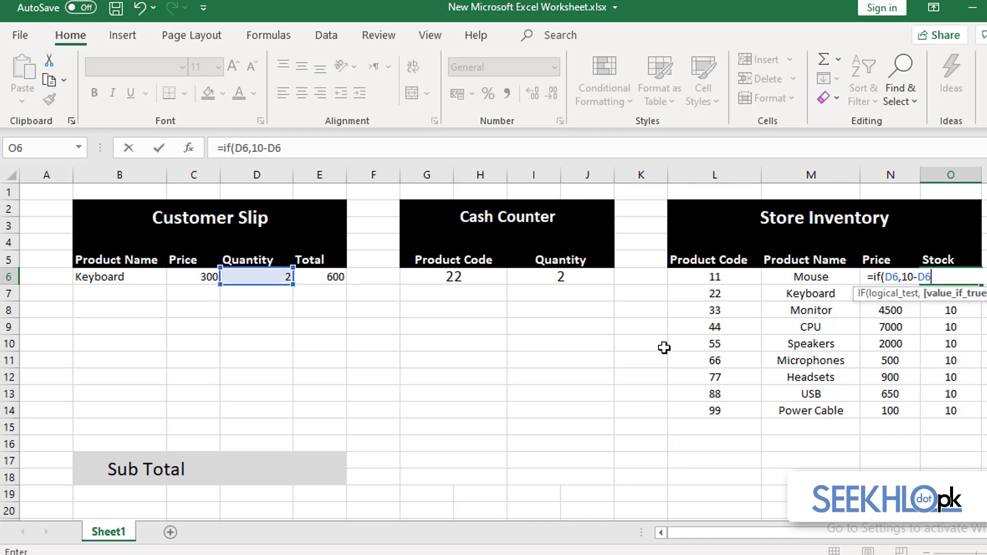
{"action": "type", "text": ","}
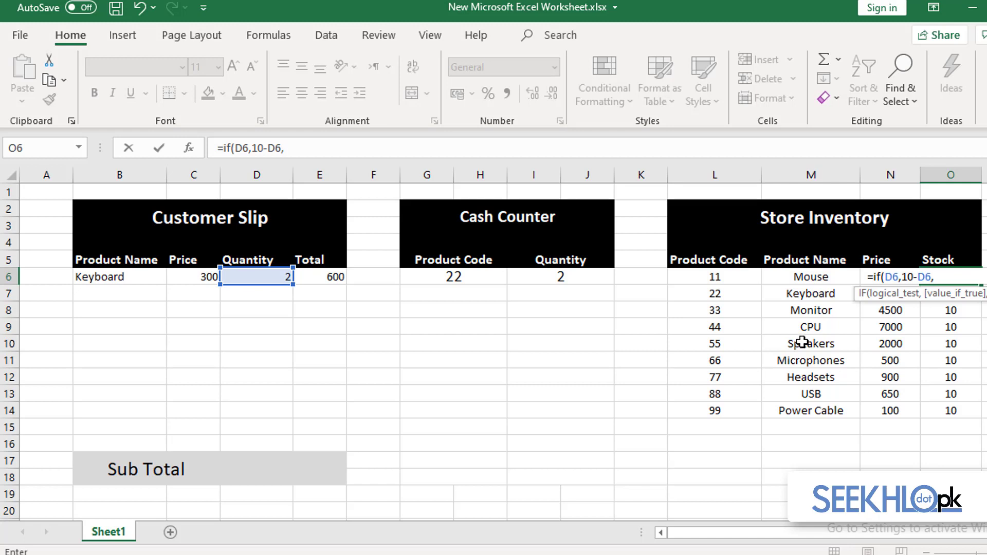
{"action": "type", "text": "10"}
{"action": "type", "text": ")"}
{"action": "key", "text": "Return"}
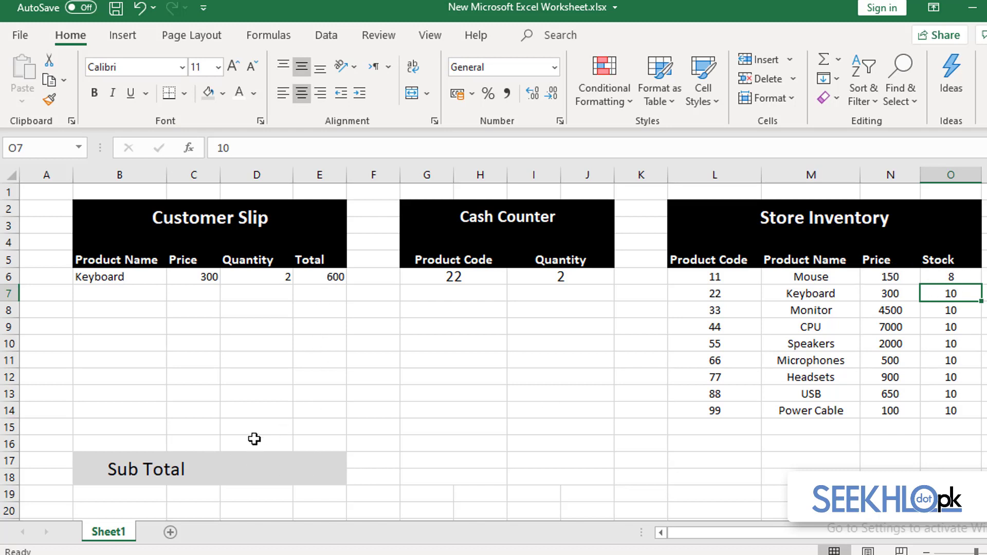
{"action": "left_click", "coordinate": [253, 468]}
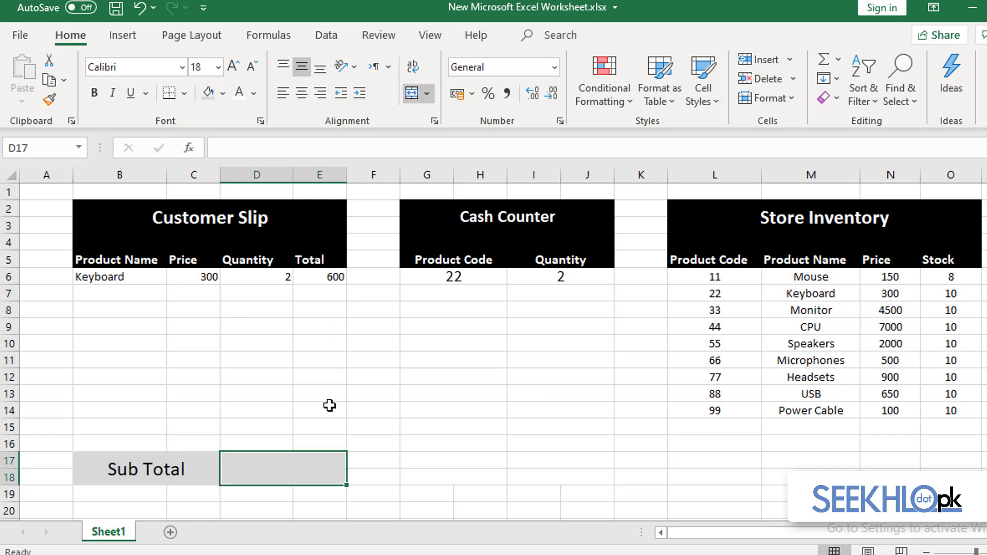
{"action": "left_click", "coordinate": [324, 278]}
{"action": "left_click", "coordinate": [298, 461]}
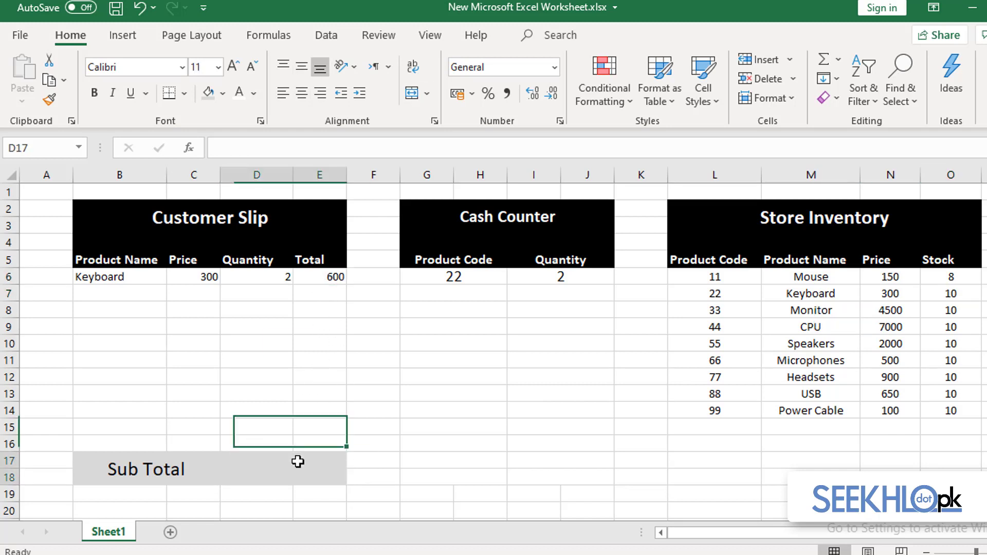
{"action": "left_click", "coordinate": [454, 277]}
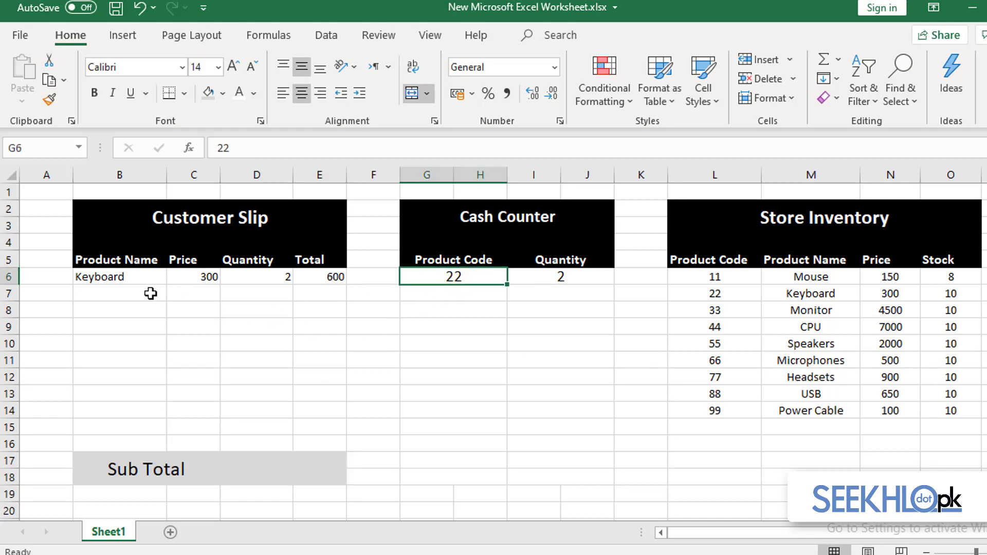
Step: Fill the Customer Slip's Product Name lookup formula from B6 down to B16
{"action": "left_click", "coordinate": [136, 275]}
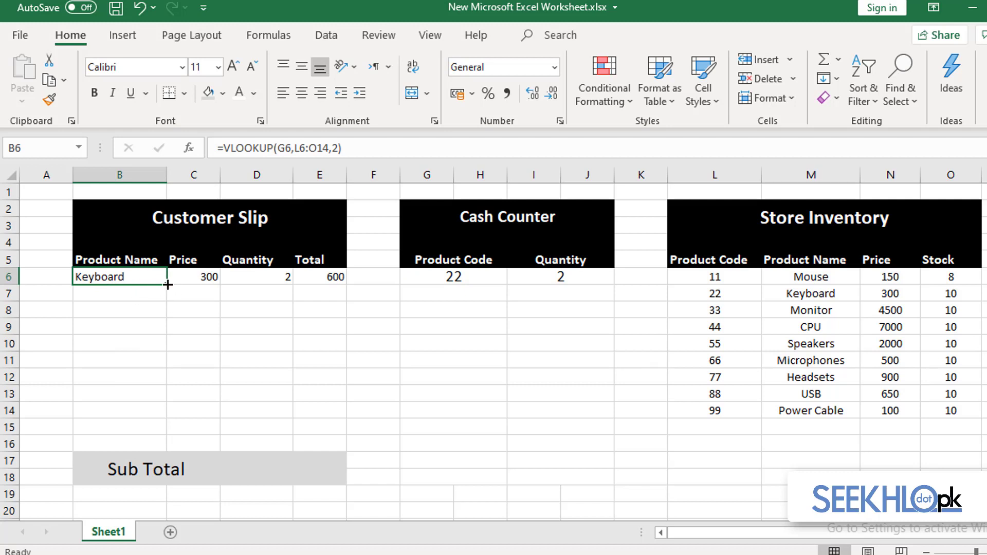
{"action": "left_click_drag", "start_coordinate": [167, 284], "coordinate": [164, 446]}
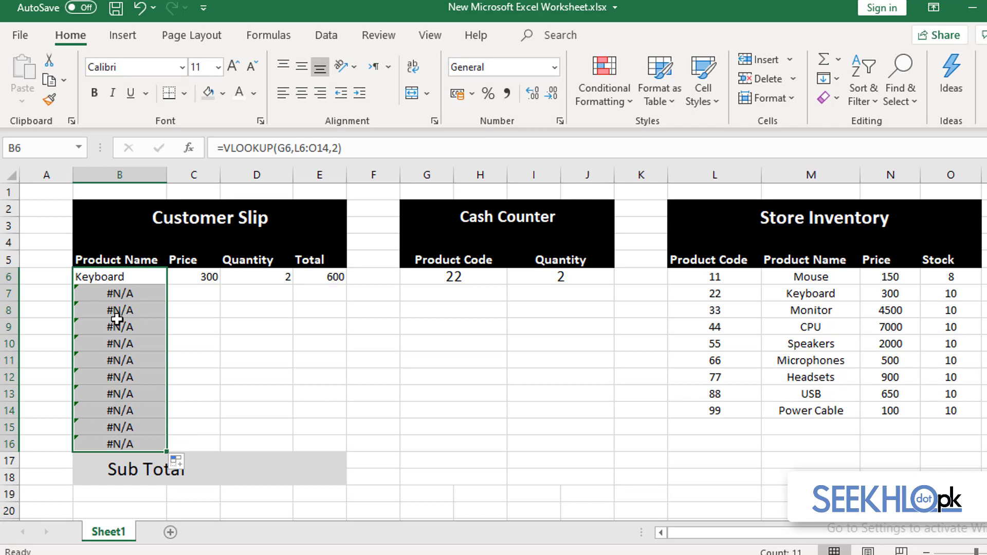
{"action": "left_click", "coordinate": [120, 295]}
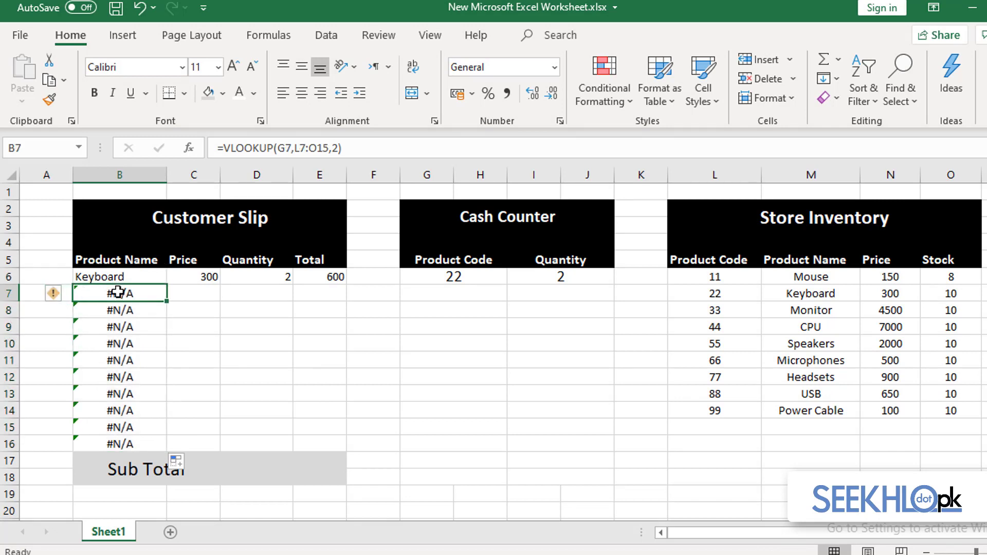
Step: Add a second Cash Counter entry in row 7 with product code 33 and quantity 1
{"action": "left_click", "coordinate": [454, 291]}
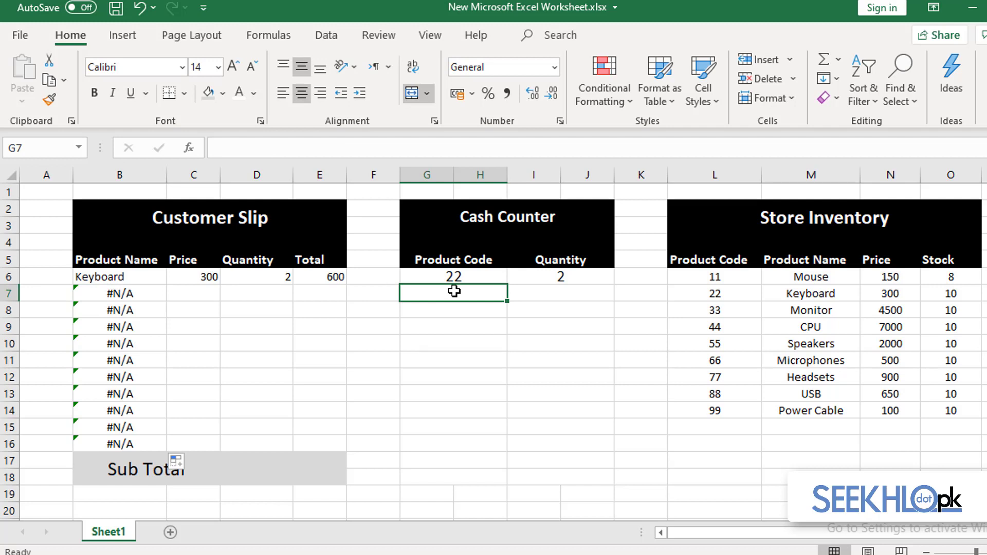
{"action": "type", "text": "33"}
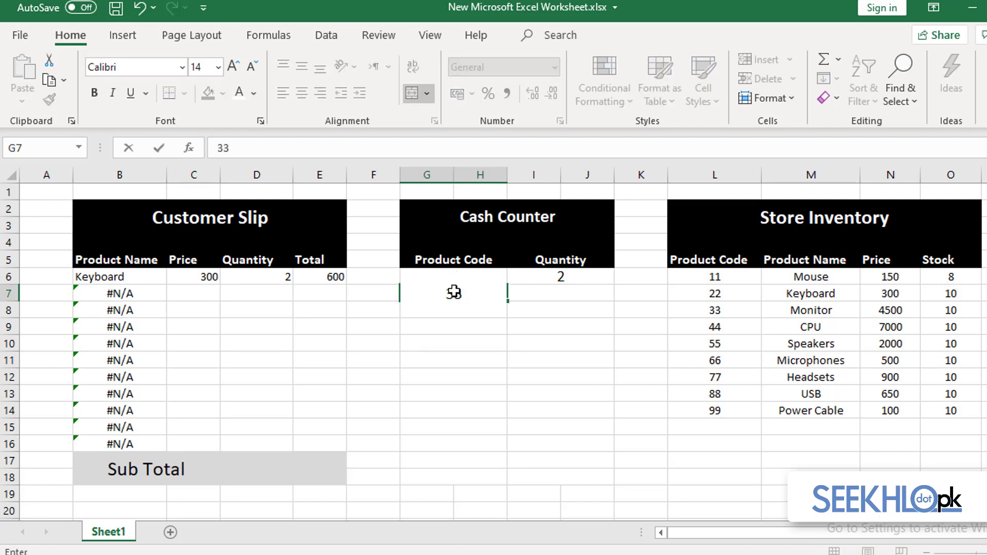
{"action": "key", "text": "Return"}
{"action": "key", "text": "Right"}
{"action": "key", "text": "Up"}
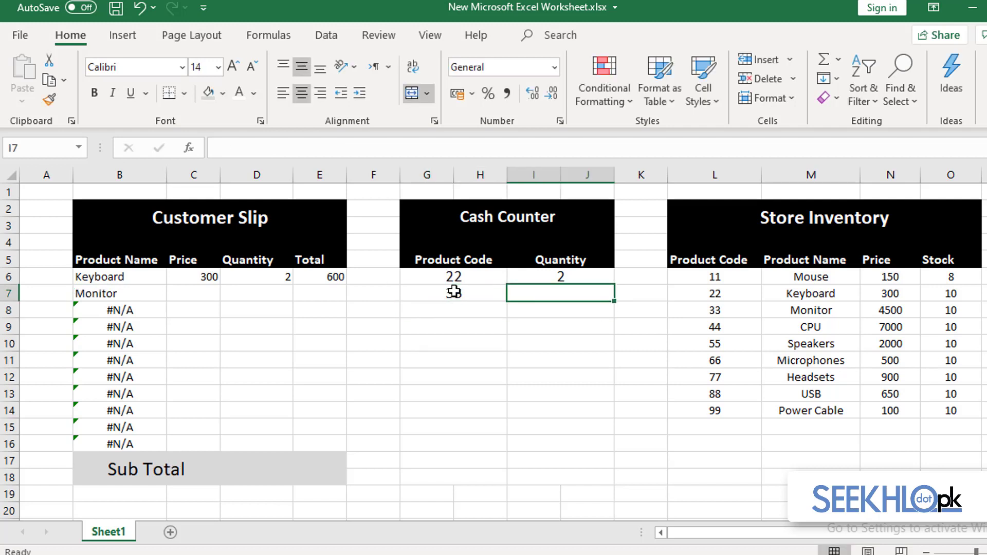
{"action": "type", "text": "1"}
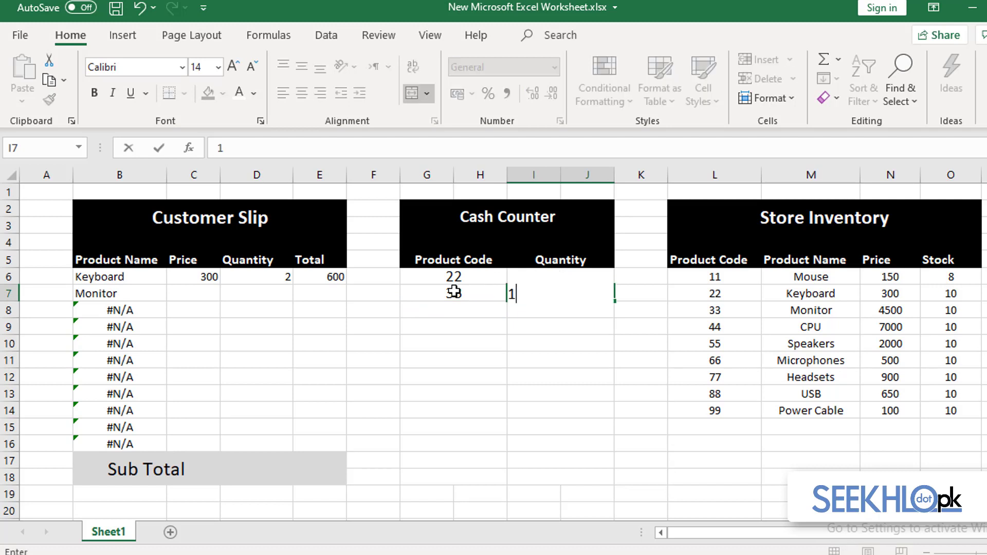
{"action": "key", "text": "Return"}
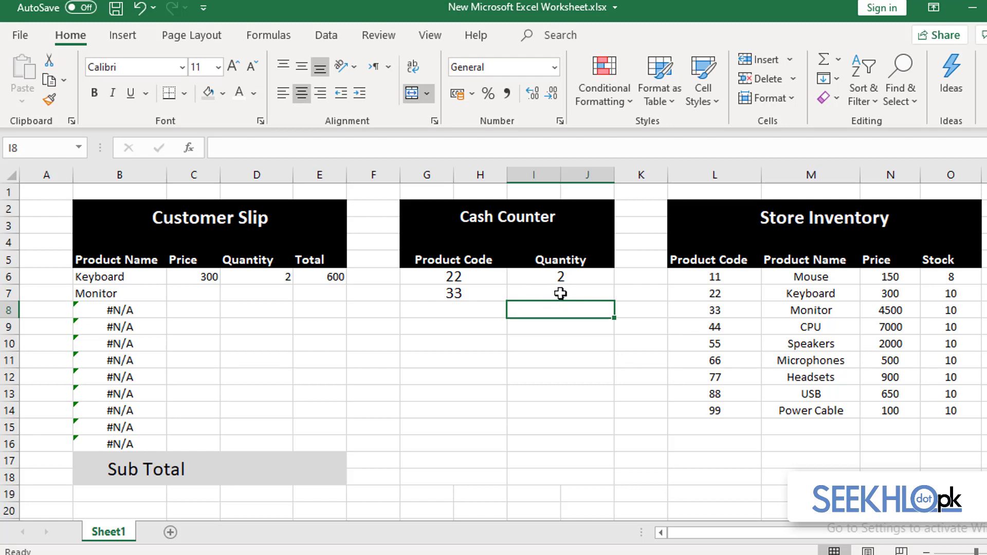
Step: Fill the Customer Slip's Price, Quantity and Total formulas from row 6 down to row 16
{"action": "left_click", "coordinate": [208, 277]}
{"action": "left_click_drag", "start_coordinate": [220, 284], "coordinate": [214, 446]}
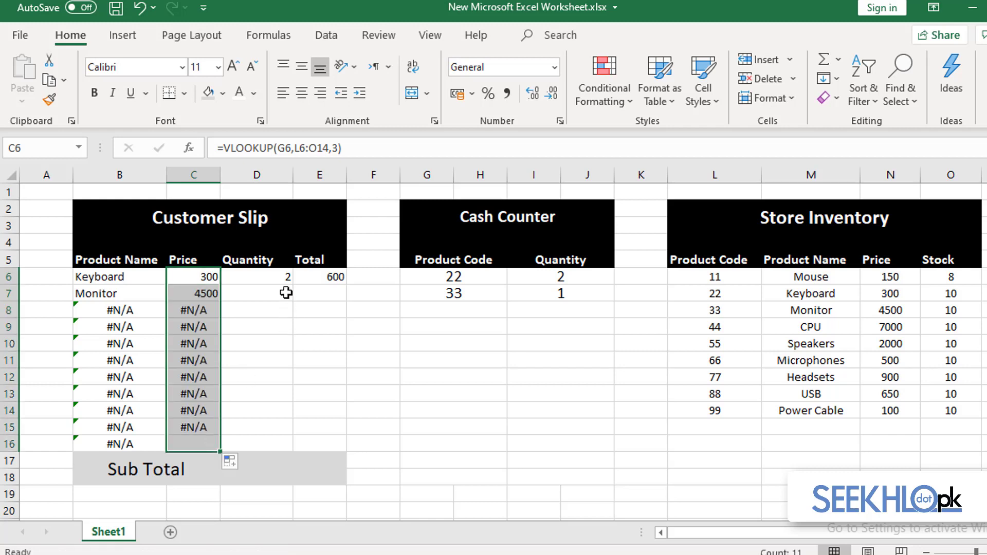
{"action": "left_click", "coordinate": [280, 278]}
{"action": "left_click_drag", "start_coordinate": [292, 291], "coordinate": [283, 447]}
{"action": "left_click", "coordinate": [332, 278]}
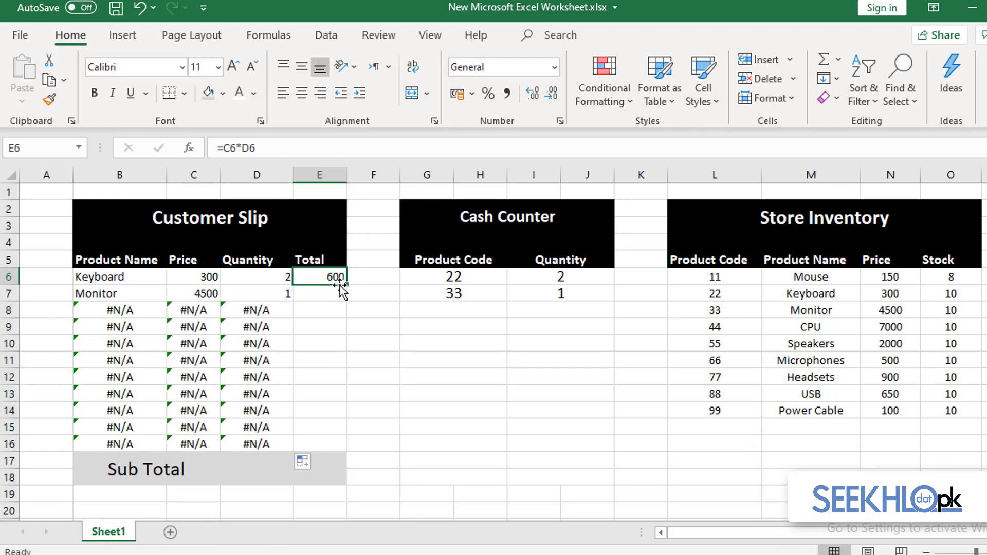
{"action": "left_click_drag", "start_coordinate": [346, 284], "coordinate": [341, 446]}
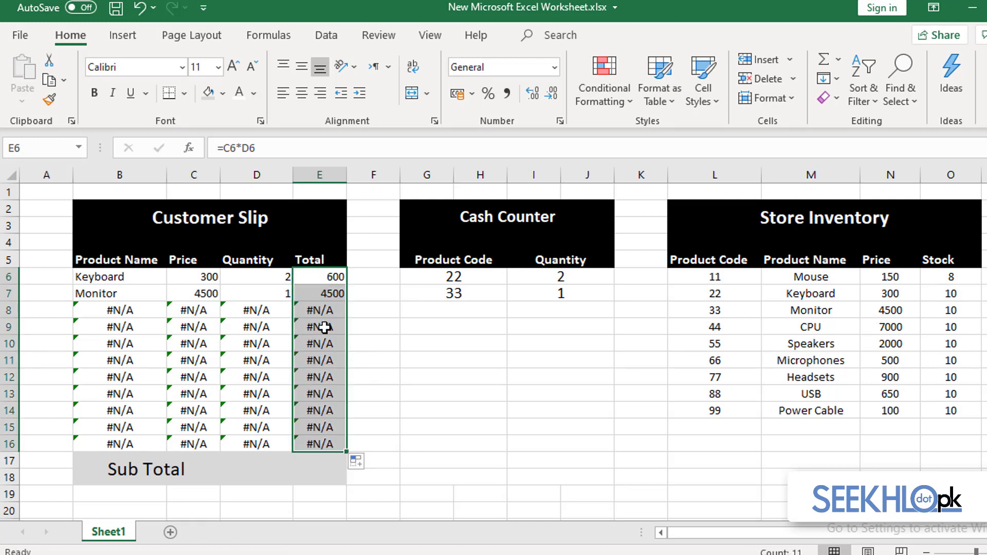
Step: Wrap the product name lookup in B6 in IFERROR as =IFERROR(VLOOKUP(G6,L6:O14,2),0), returning 0 on errors
{"action": "left_click", "coordinate": [121, 307]}
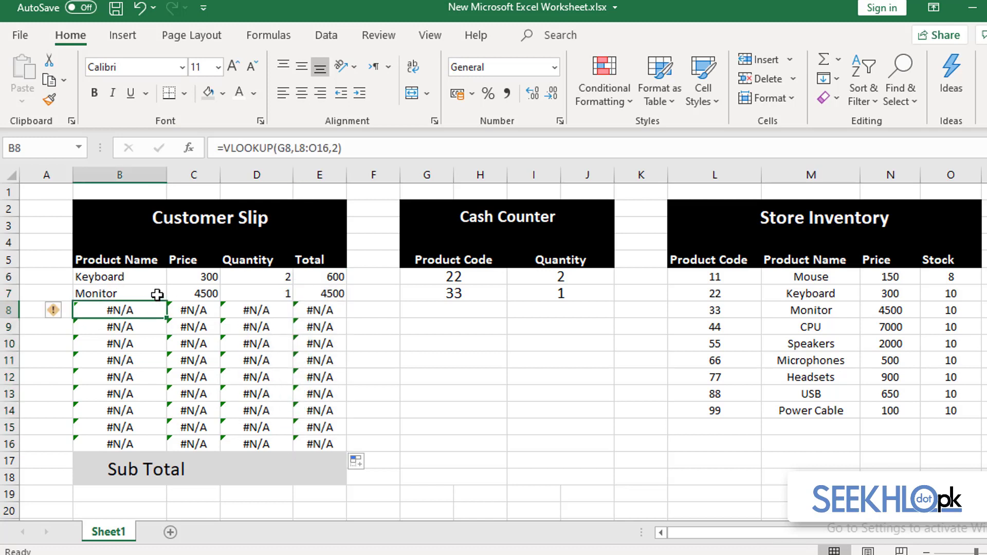
{"action": "left_click", "coordinate": [131, 278]}
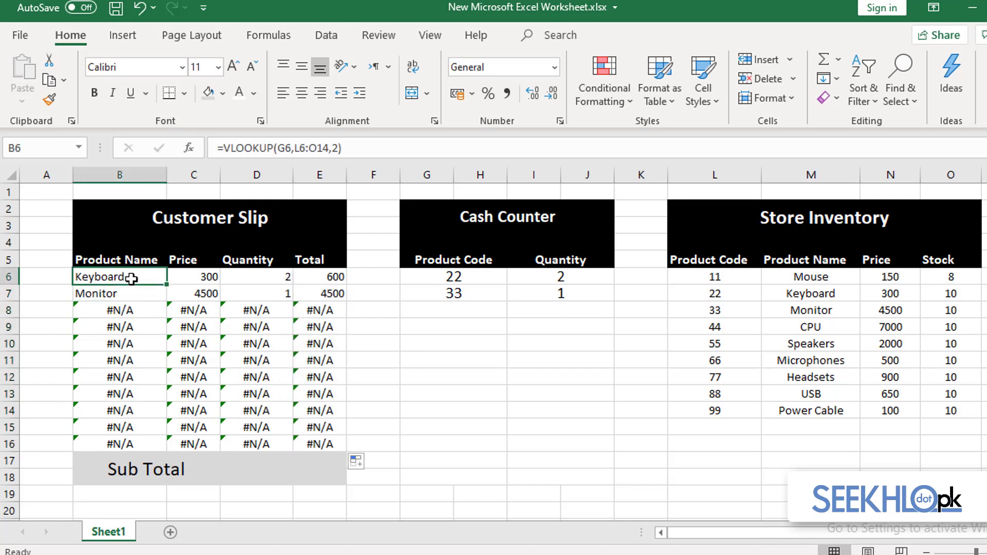
{"action": "left_click", "coordinate": [223, 148]}
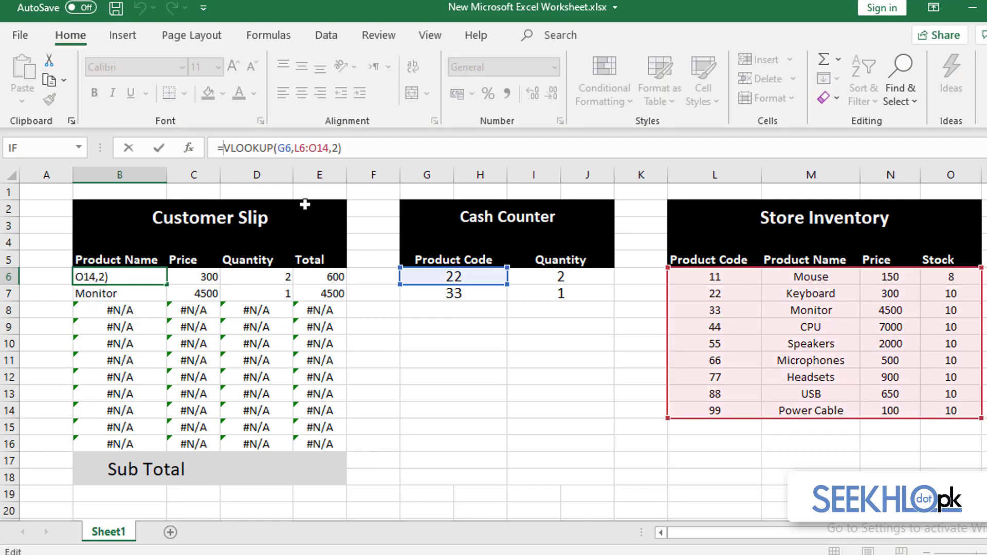
{"action": "type", "text": "iferror"}
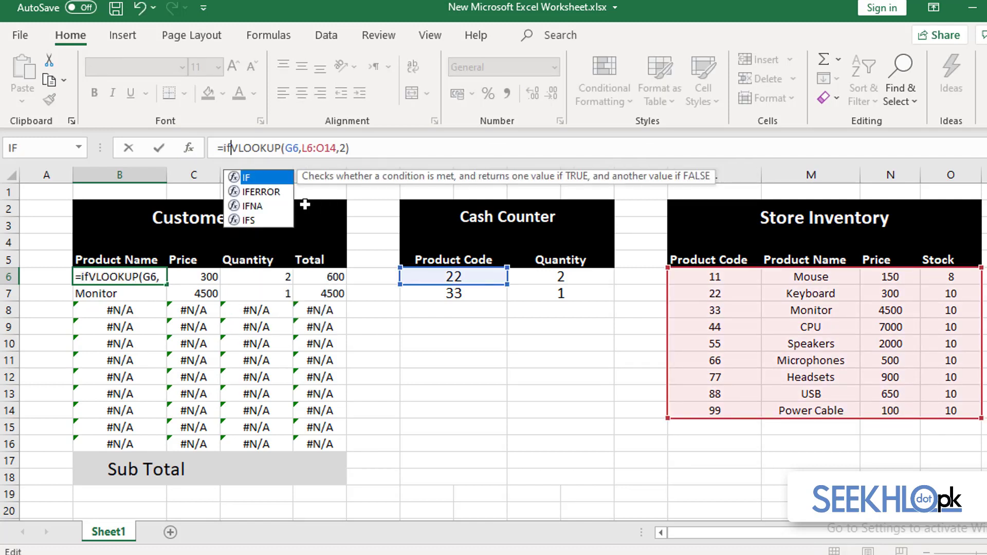
{"action": "key", "text": "BackSpace"}
{"action": "key", "text": "BackSpace"}
{"action": "key", "text": "BackSpace"}
{"action": "key", "text": "BackSpace"}
{"action": "key", "text": "BackSpace"}
{"action": "key", "text": "BackSpace"}
{"action": "key", "text": "BackSpace"}
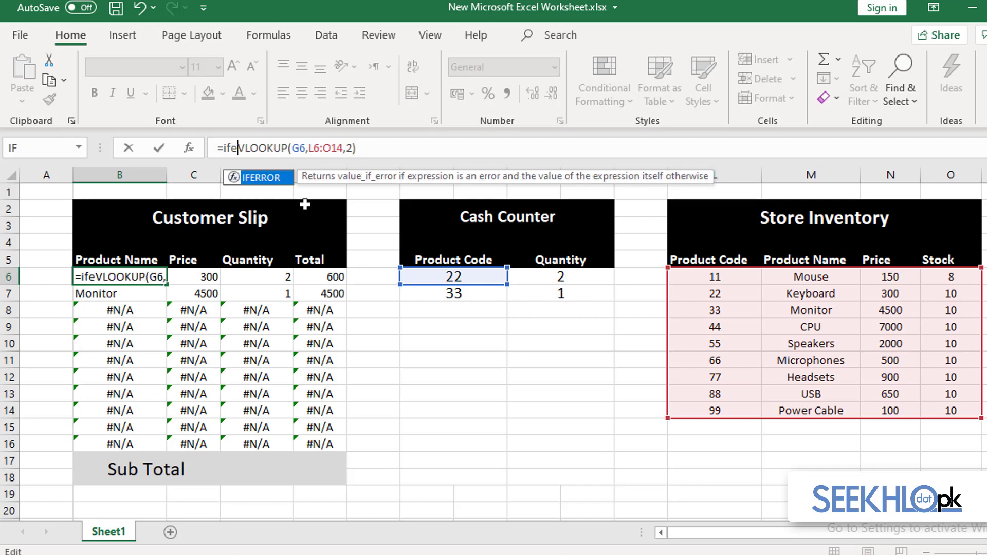
{"action": "type", "text": "IFERROR"}
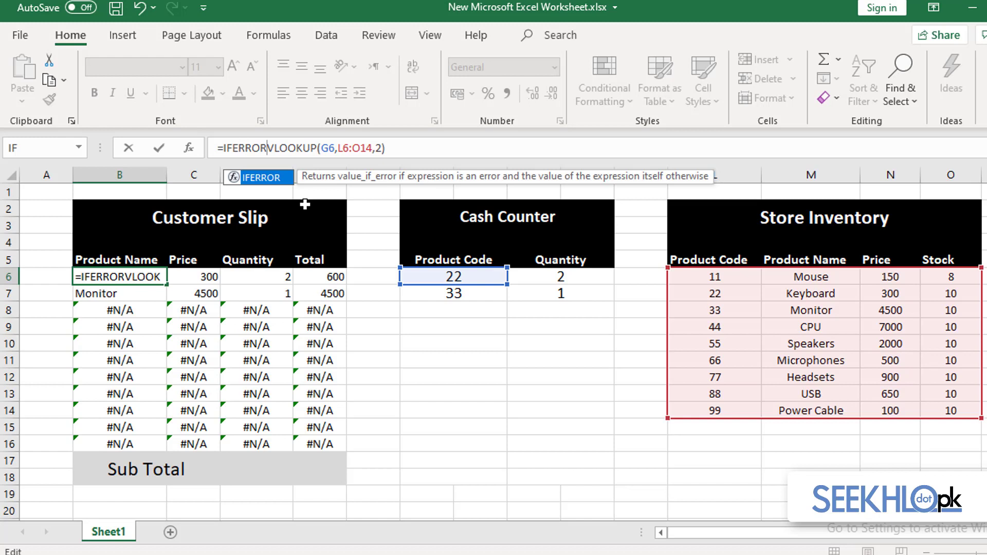
{"action": "type", "text": "*"}
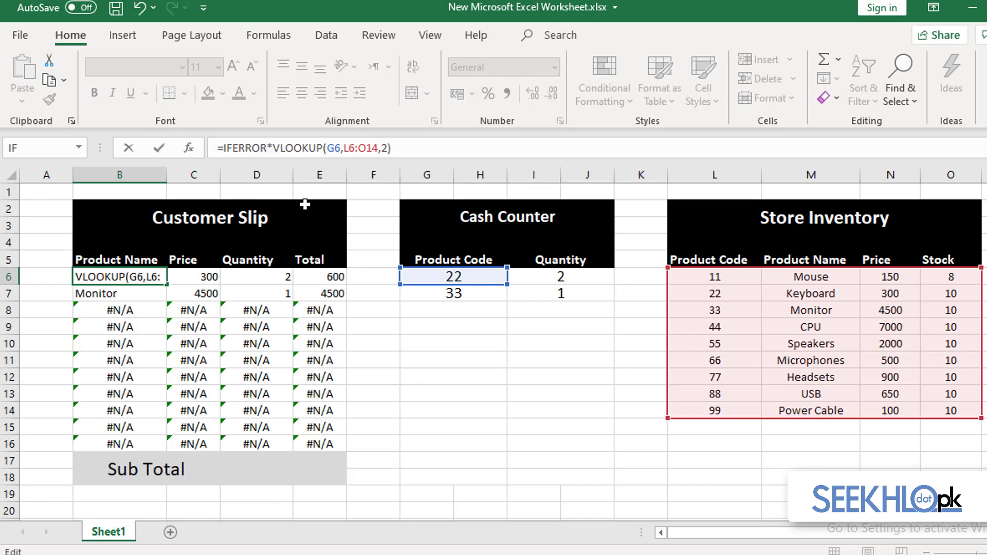
{"action": "key", "text": "BackSpace"}
{"action": "type", "text": "("}
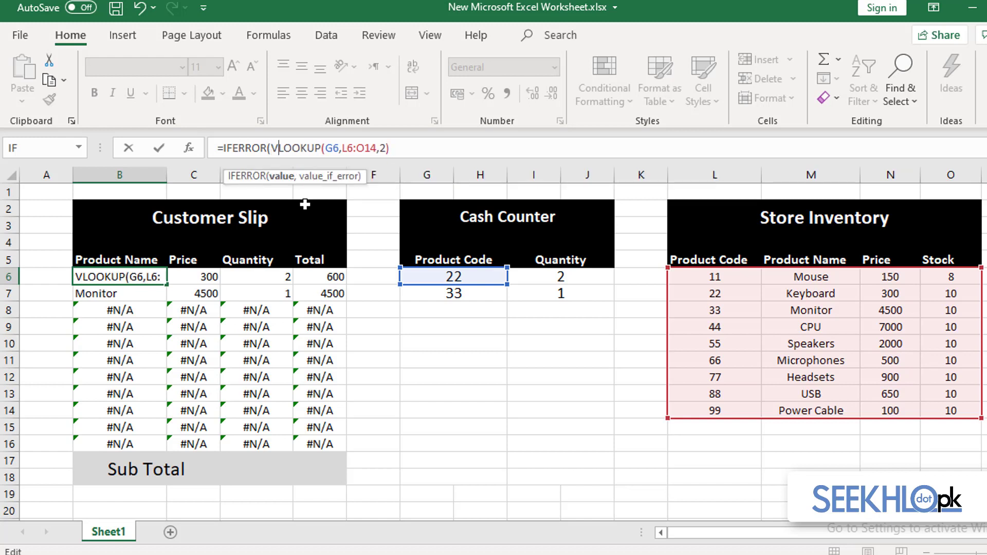
{"action": "key", "text": "End"}
{"action": "type", "text": ","}
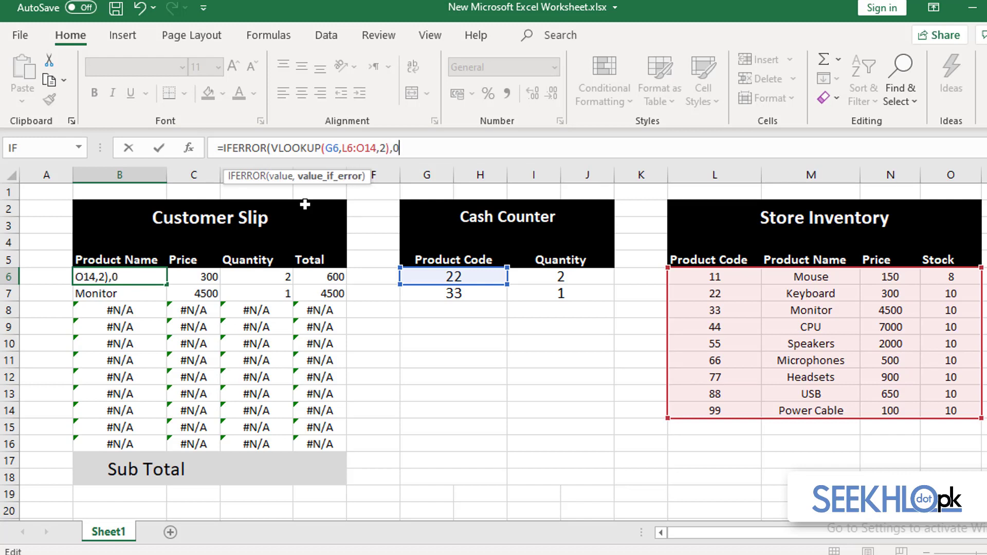
{"action": "type", "text": "0("}
{"action": "key", "text": "Return"}
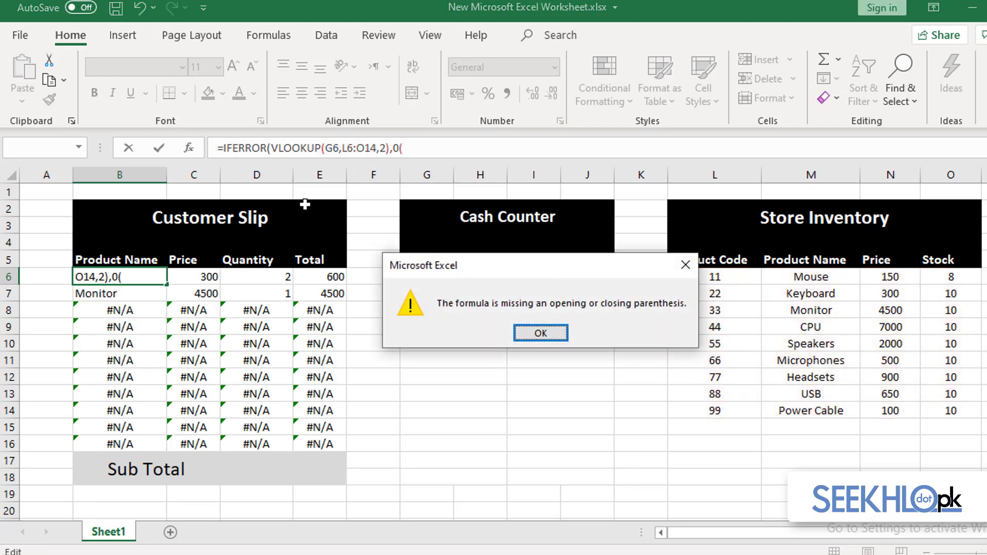
{"action": "key", "text": "Return"}
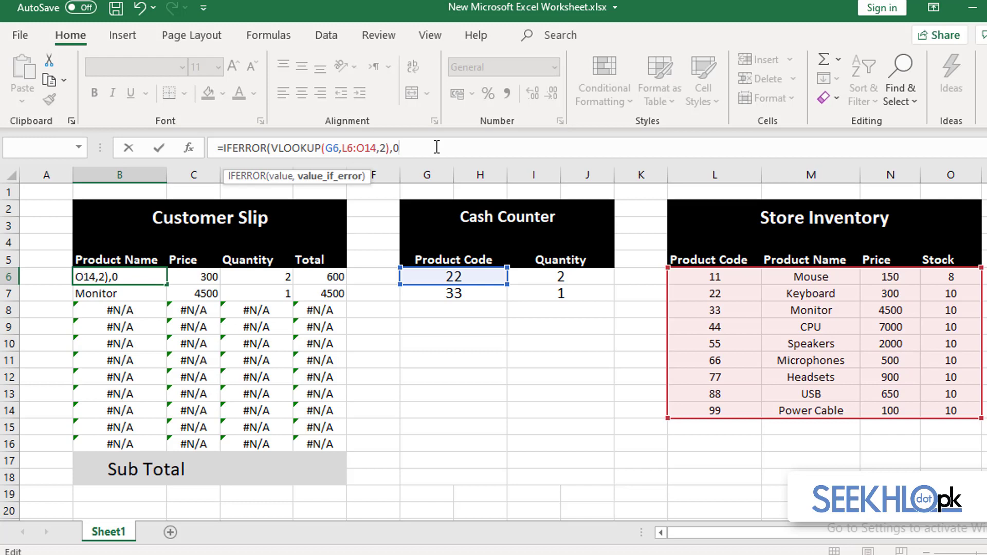
{"action": "key", "text": "Return"}
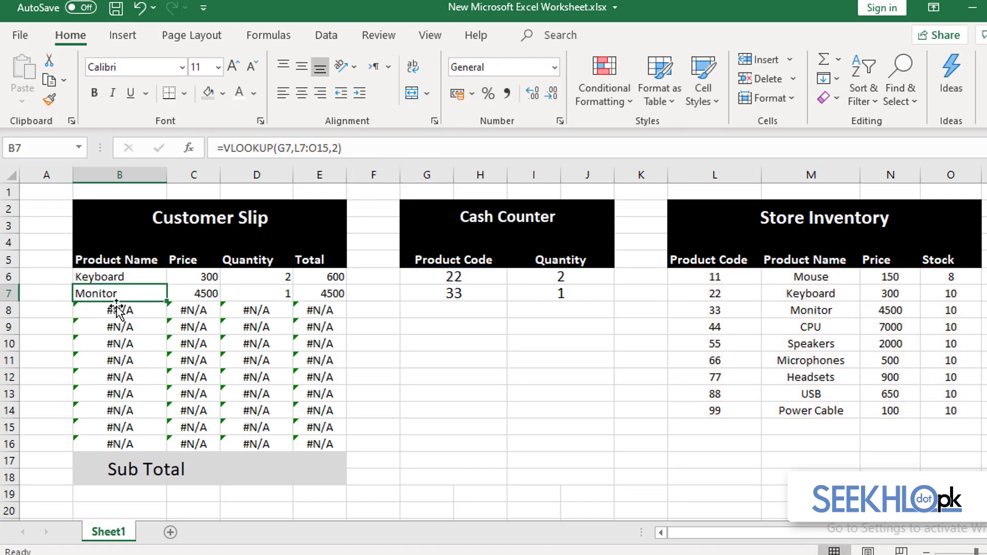
Step: Fill the error-safe Product Name lookup from B6 down to B16 in the Customer Slip
{"action": "left_click", "coordinate": [113, 281]}
{"action": "left_click_drag", "start_coordinate": [166, 284], "coordinate": [159, 453]}
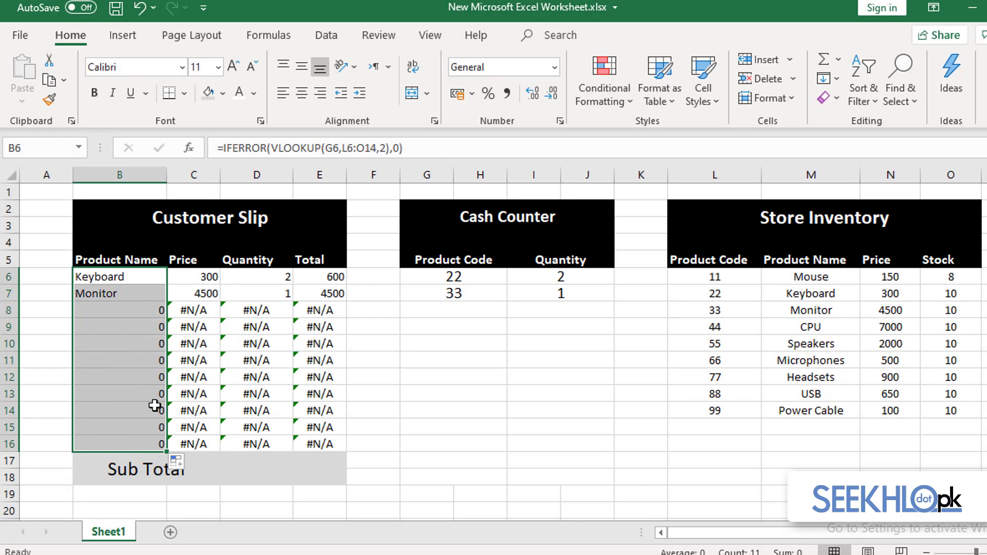
Step: Wrap the Price lookup in C6 as =IFERROR(VLOOKUP(G6,L6:O14,3),0) and fill it down to C16
{"action": "left_click", "coordinate": [204, 278]}
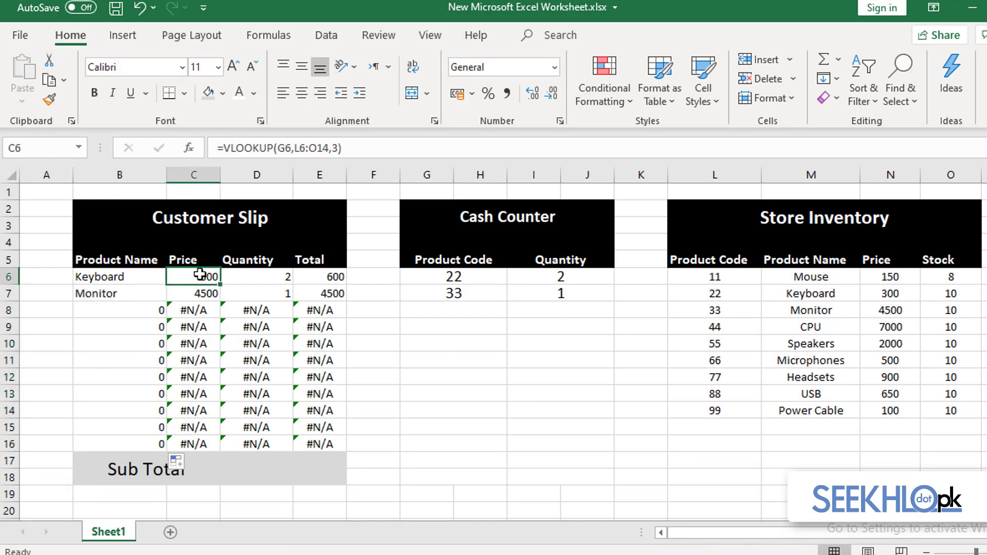
{"action": "left_click", "coordinate": [224, 149]}
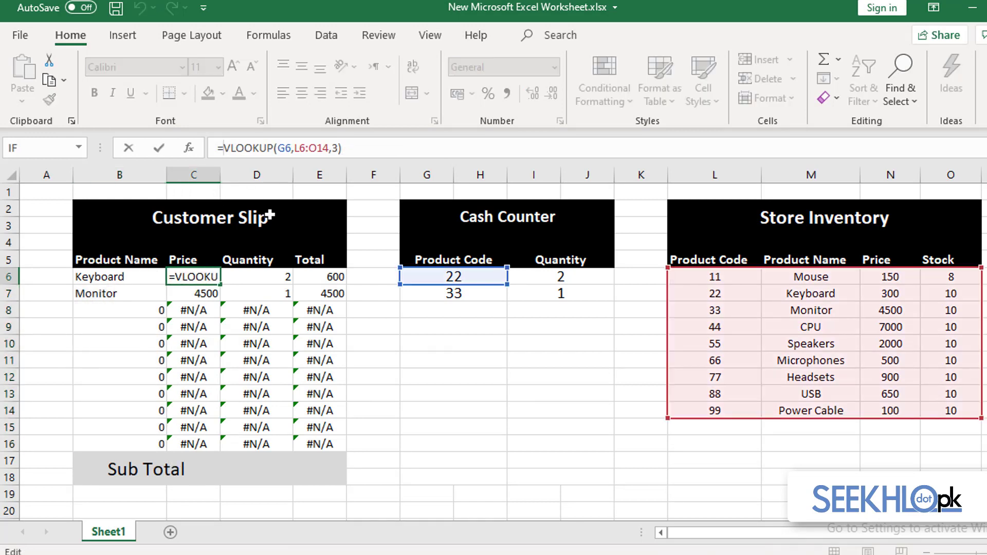
{"action": "type", "text": "IF"}
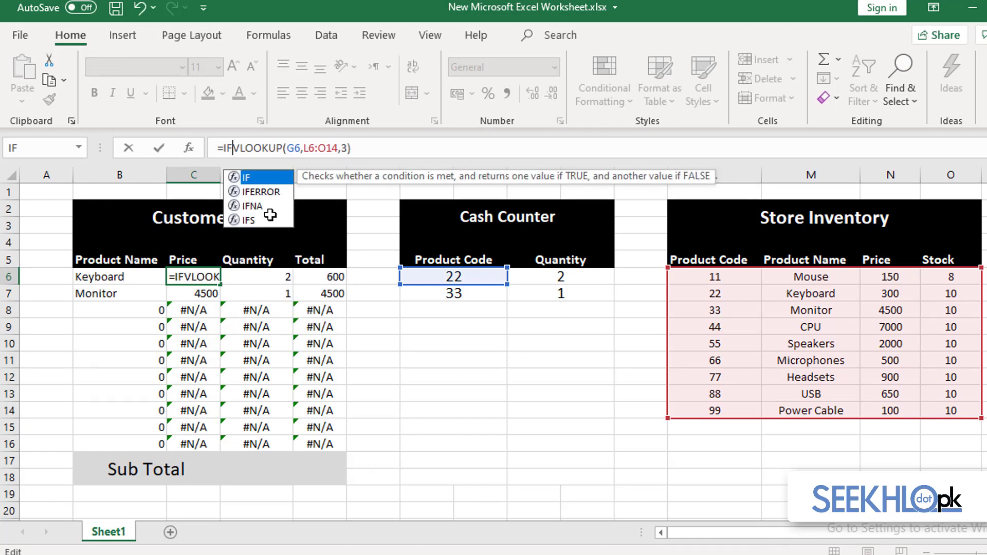
{"action": "type", "text": "ERR"}
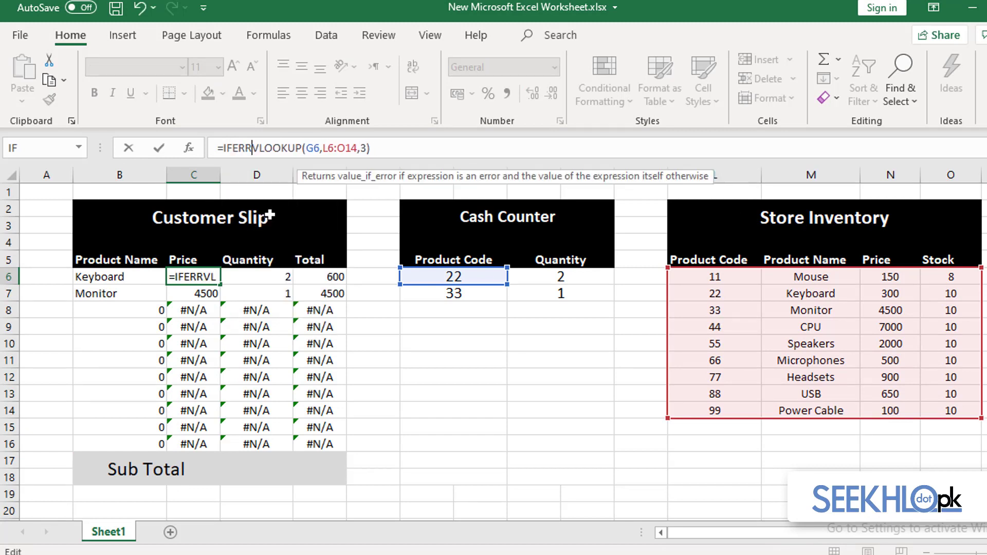
{"action": "type", "text": "OR("}
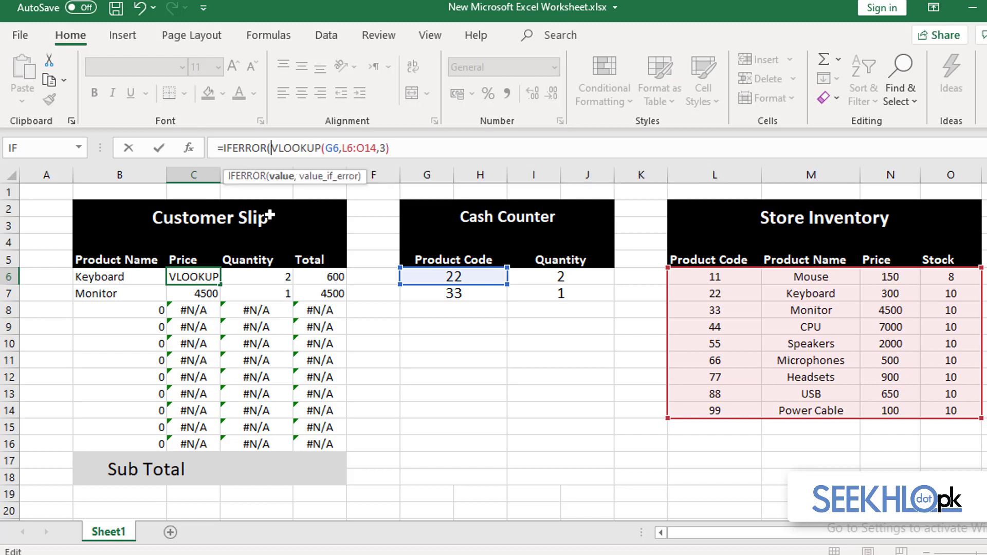
{"action": "key", "text": "Right"}
{"action": "key", "text": "Right"}
{"action": "key", "text": "Right"}
{"action": "key", "text": "Right"}
{"action": "key", "text": "Right"}
{"action": "key", "text": "Right"}
{"action": "key", "text": "Right"}
{"action": "key", "text": "Right"}
{"action": "key", "text": "Right"}
{"action": "key", "text": "Right"}
{"action": "key", "text": "Right"}
{"action": "key", "text": "Right"}
{"action": "key", "text": "Right"}
{"action": "key", "text": "Right"}
{"action": "key", "text": "Right"}
{"action": "key", "text": "Right"}
{"action": "key", "text": "Right"}
{"action": "key", "text": "Right"}
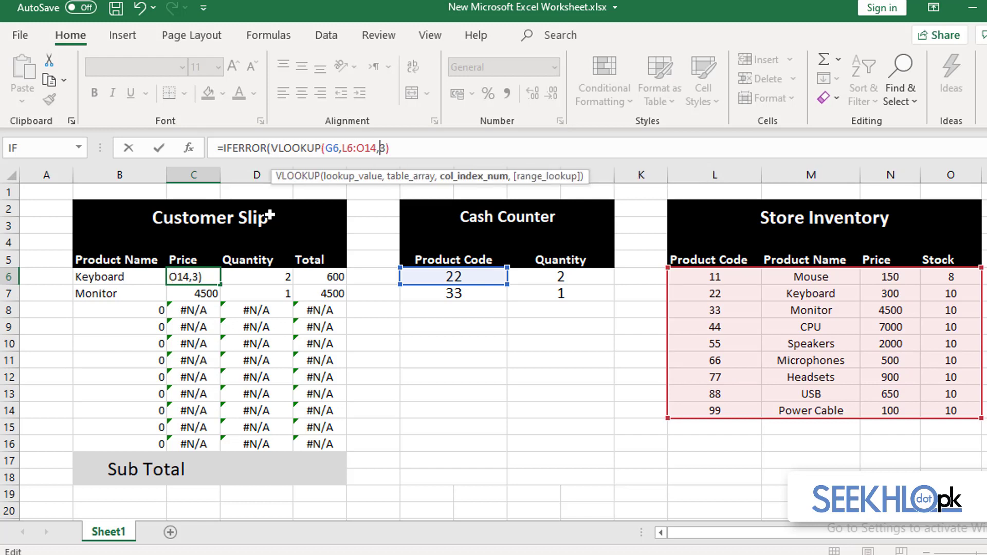
{"action": "key", "text": "Right"}
{"action": "type", "text": ","}
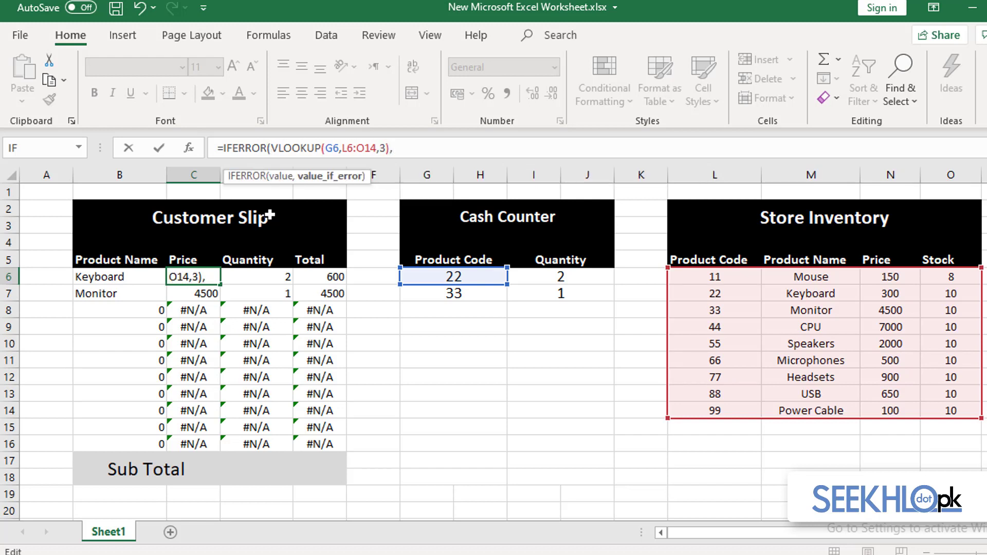
{"action": "key", "text": "Return"}
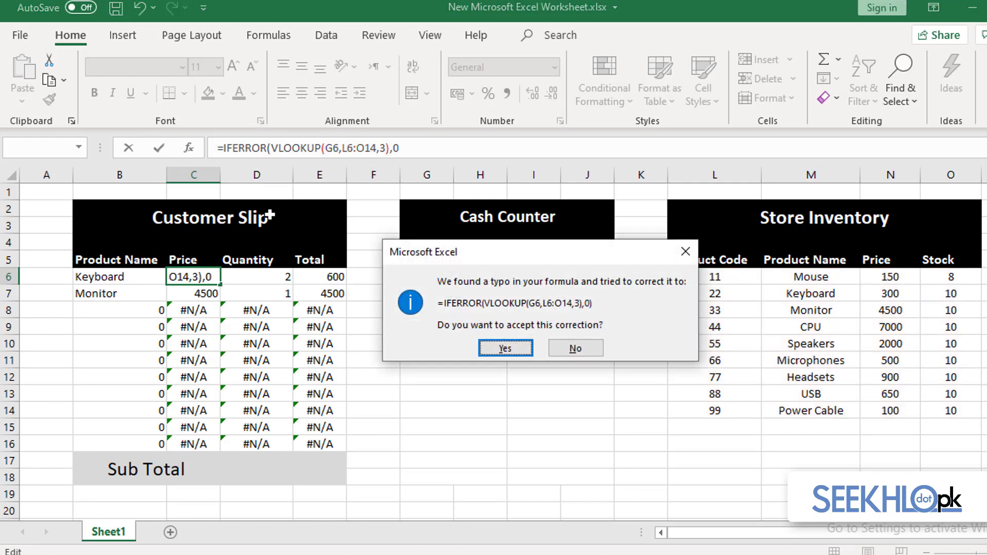
{"action": "key", "text": "Return"}
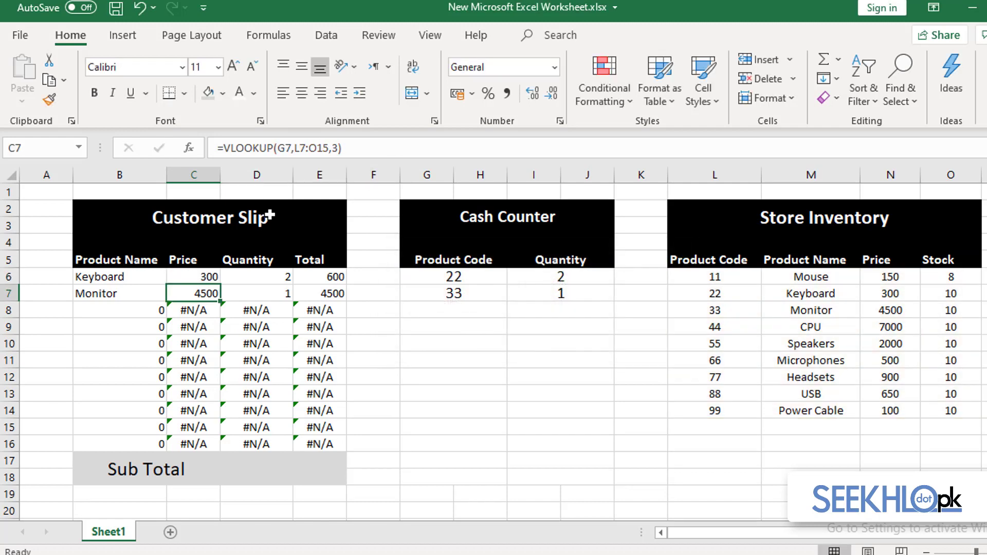
{"action": "left_click", "coordinate": [212, 278]}
{"action": "left_click_drag", "start_coordinate": [223, 285], "coordinate": [223, 446]}
Step: Wrap the Quantity lookup in D6 as =IFERROR(VLOOKUP(G6,I6,1),0) and fill it down to D16
{"action": "left_click", "coordinate": [262, 277]}
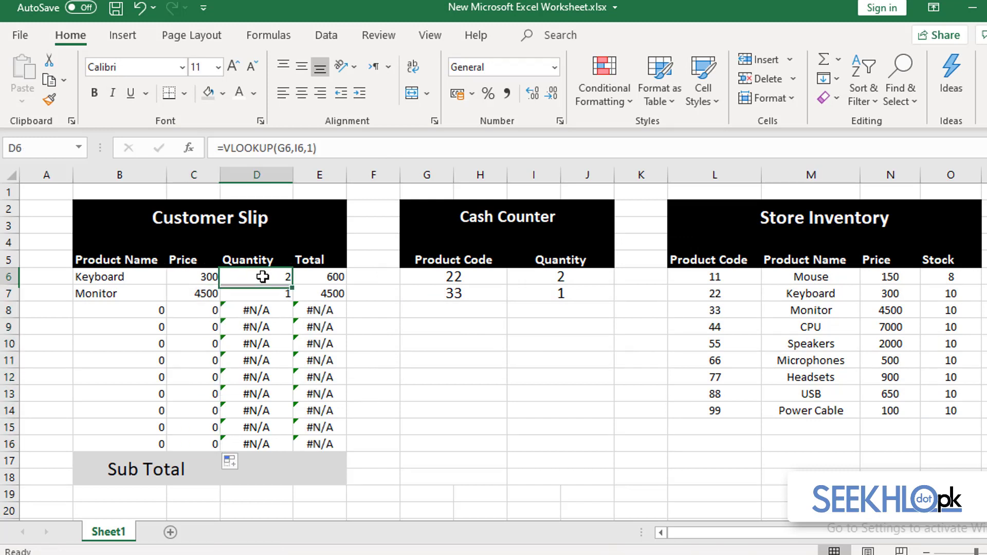
{"action": "left_click", "coordinate": [225, 148]}
{"action": "type", "text": "if"}
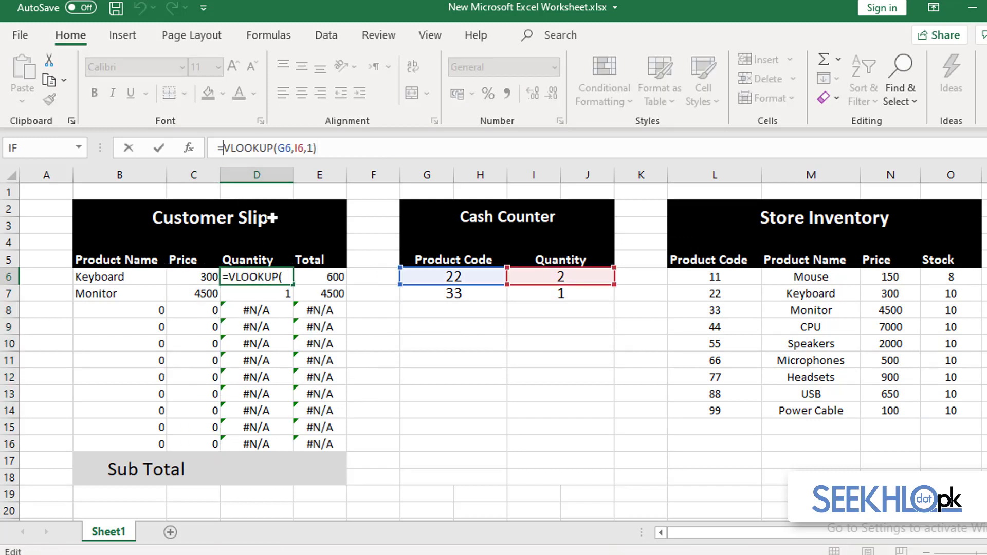
{"action": "type", "text": "error"}
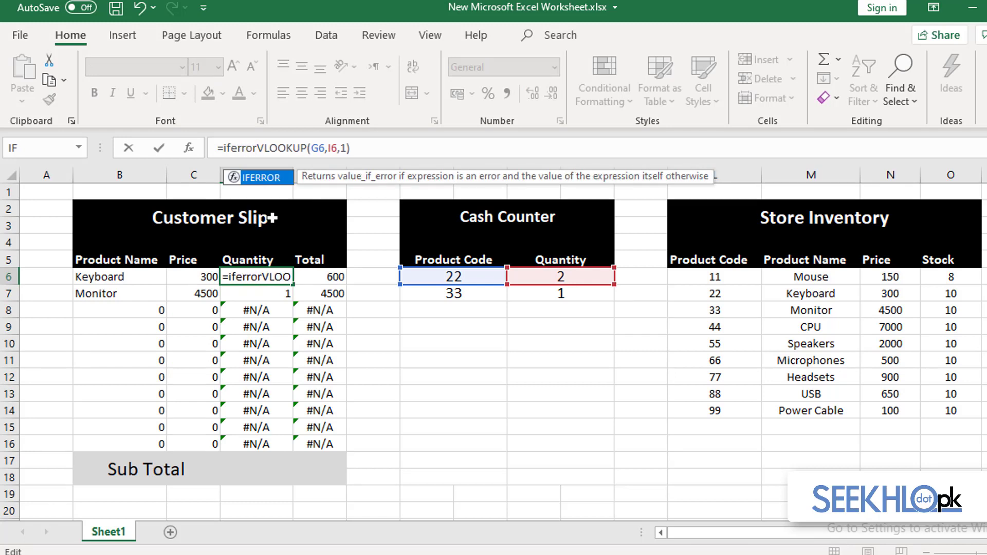
{"action": "type", "text": "("}
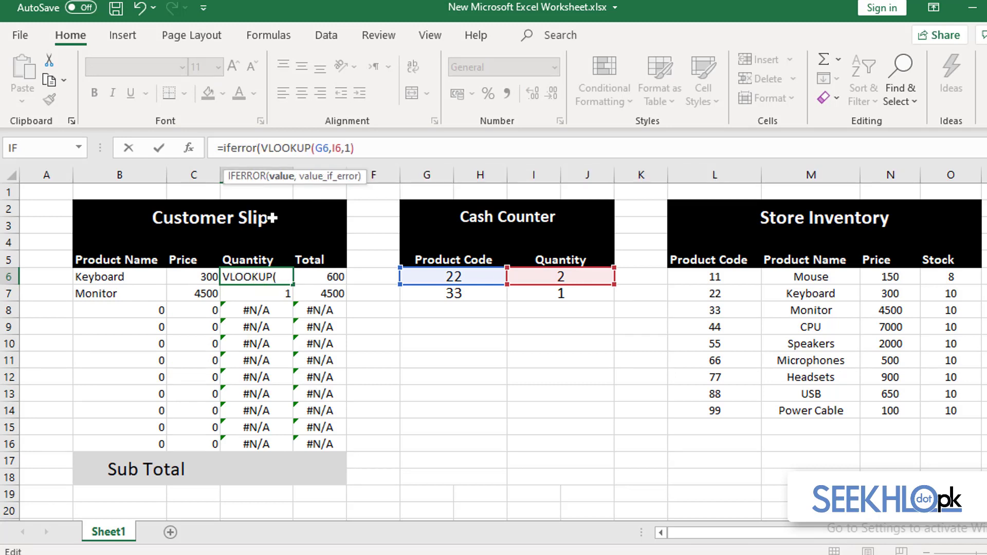
{"action": "key", "text": "Right"}
{"action": "key", "text": "Right"}
{"action": "key", "text": "Right"}
{"action": "key", "text": "Right"}
{"action": "key", "text": "Right"}
{"action": "key", "text": "Right"}
{"action": "key", "text": "Right"}
{"action": "key", "text": "Right"}
{"action": "key", "text": "Right"}
{"action": "key", "text": "Right"}
{"action": "key", "text": "Right"}
{"action": "key", "text": "Right"}
{"action": "key", "text": "Right"}
{"action": "key", "text": "Right"}
{"action": "key", "text": "Right"}
{"action": "type", "text": ","}
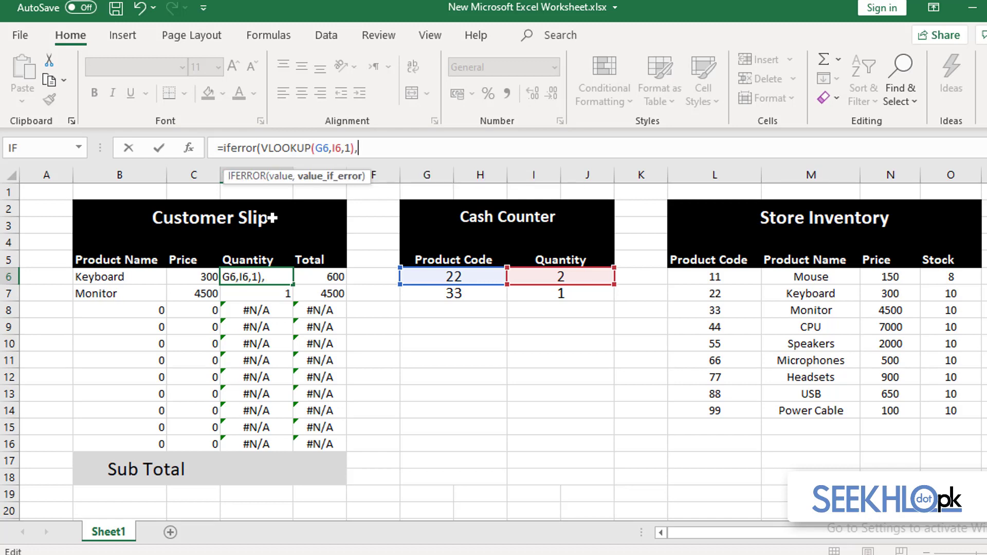
{"action": "key", "text": "Return"}
{"action": "key", "text": "Return"}
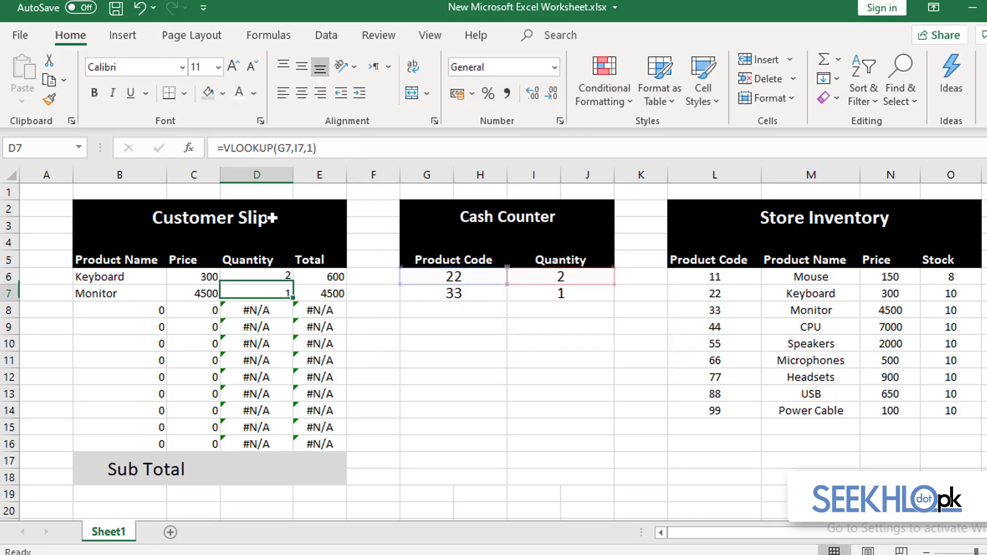
{"action": "left_click", "coordinate": [280, 276]}
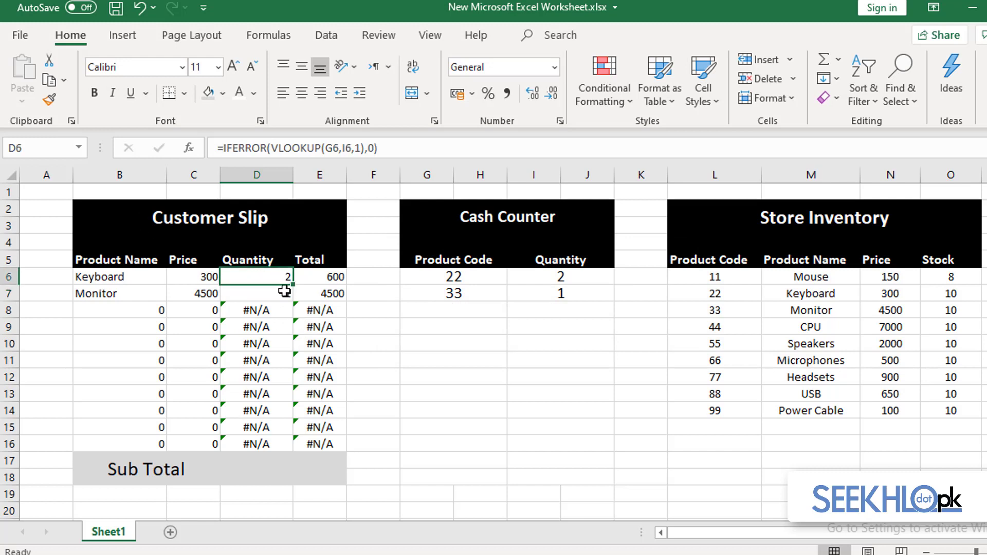
{"action": "left_click_drag", "start_coordinate": [293, 284], "coordinate": [293, 448]}
{"action": "left_click", "coordinate": [337, 276]}
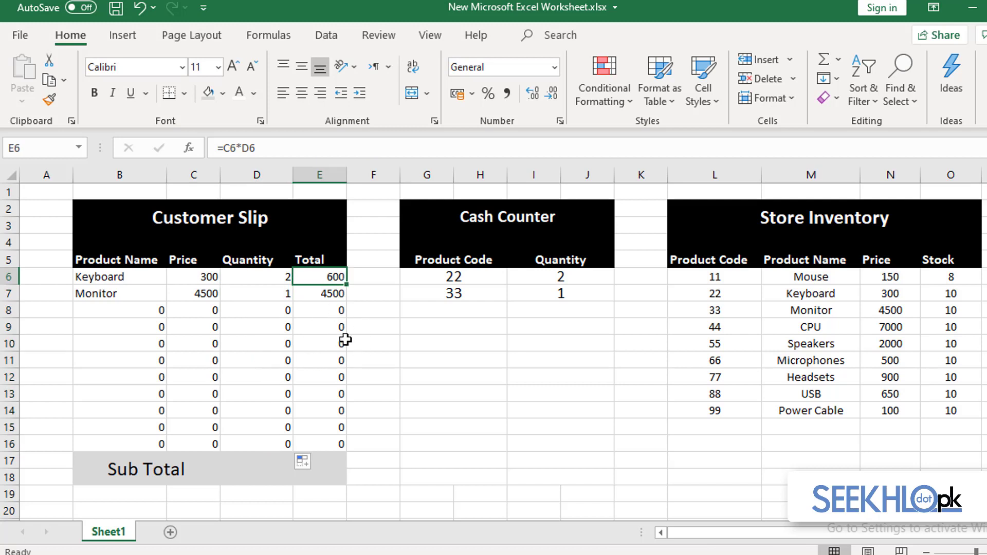
{"action": "left_click", "coordinate": [331, 327]}
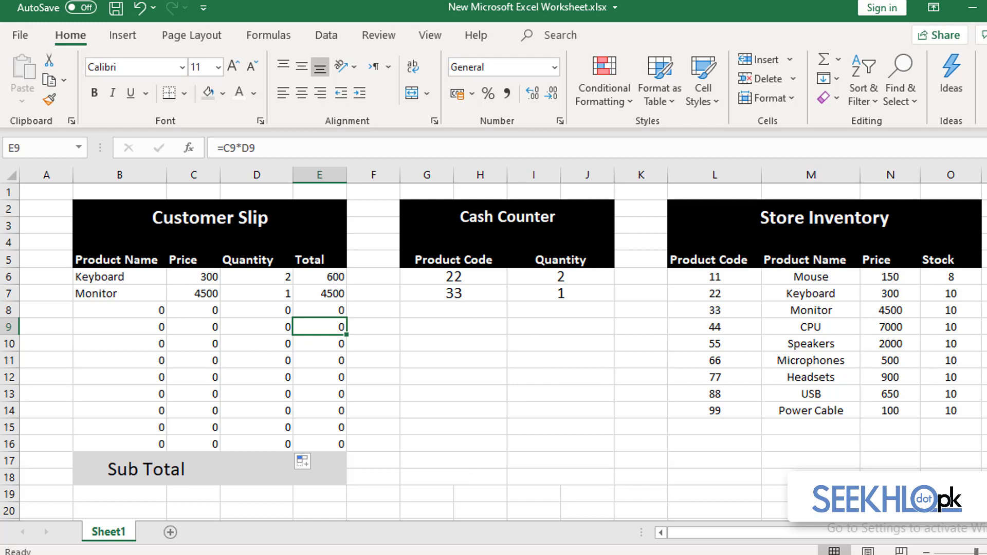
Step: Fill the Store Inventory's Stock formula from O6 down to O14
{"action": "left_click", "coordinate": [960, 277]}
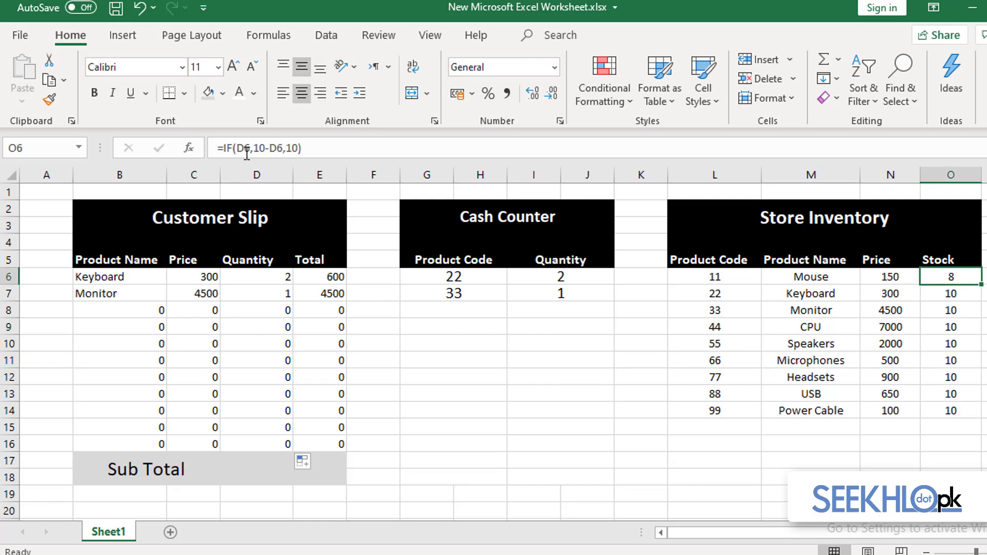
{"action": "left_click_drag", "start_coordinate": [982, 284], "coordinate": [961, 417]}
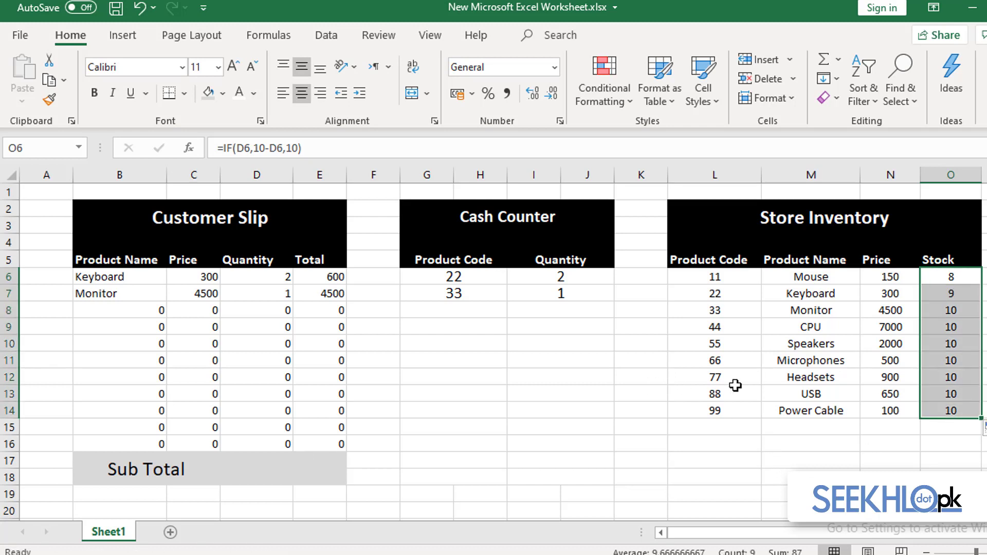
{"action": "left_click", "coordinate": [856, 366]}
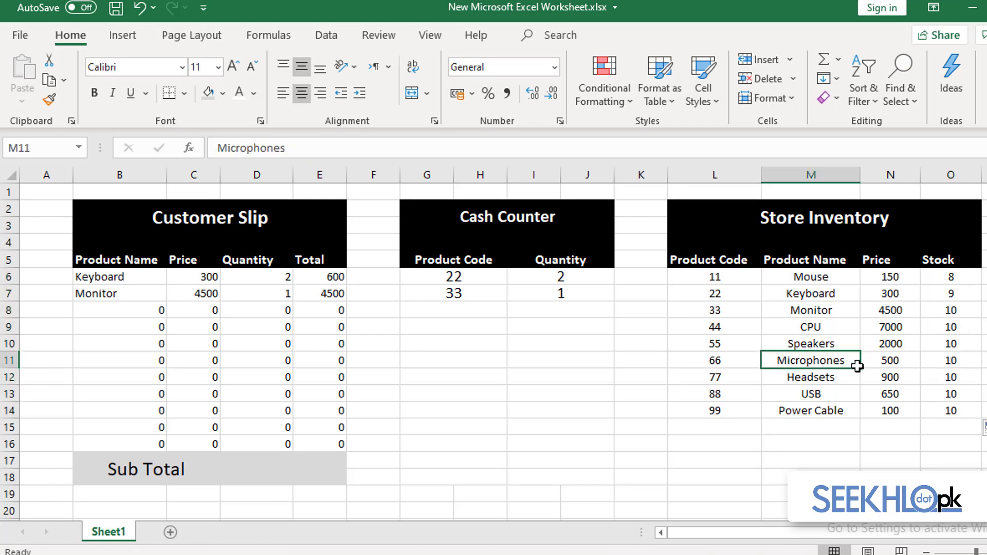
Step: Calculate the Customer Slip's Sub Total in D17 with =SUM(E6:E16)
{"action": "left_click", "coordinate": [278, 461]}
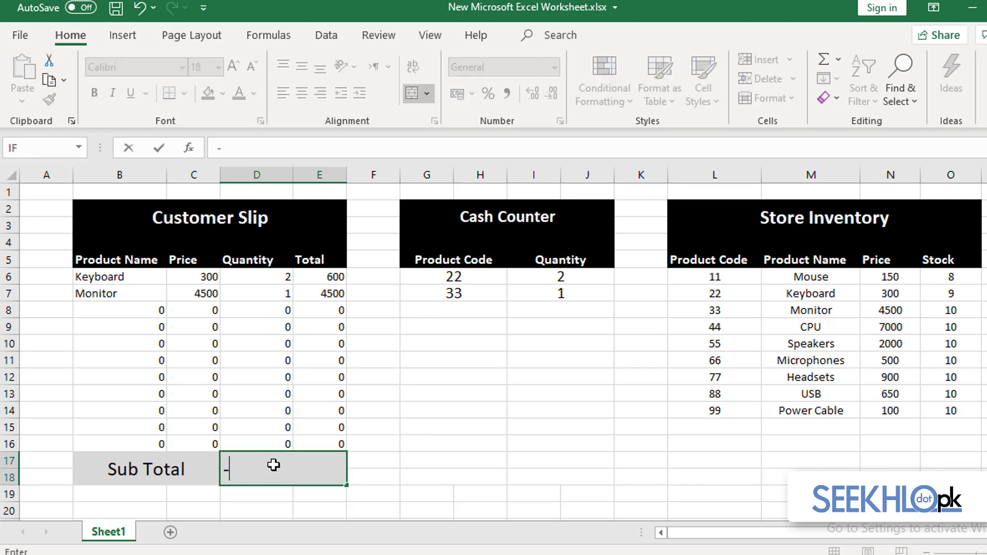
{"action": "type", "text": "=sum"}
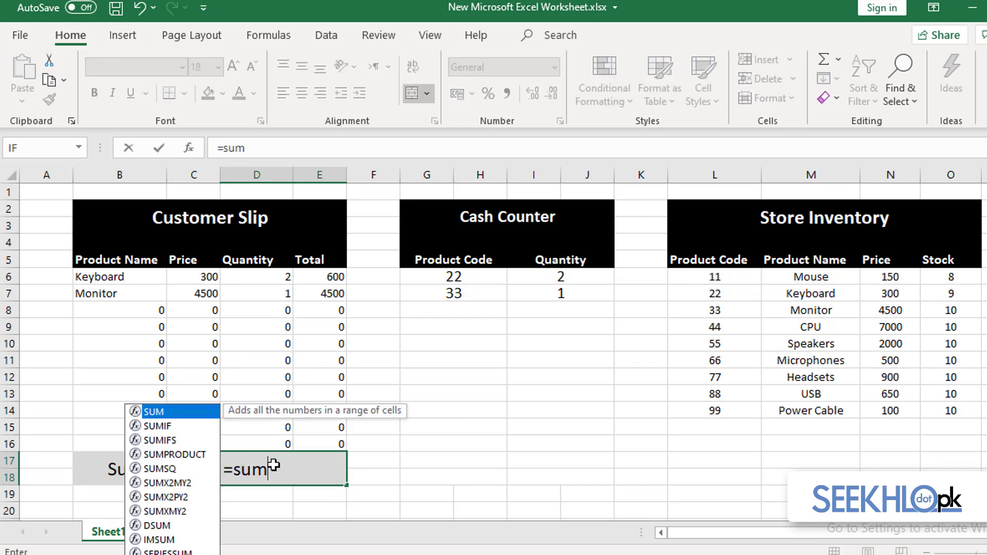
{"action": "type", "text": ")"}
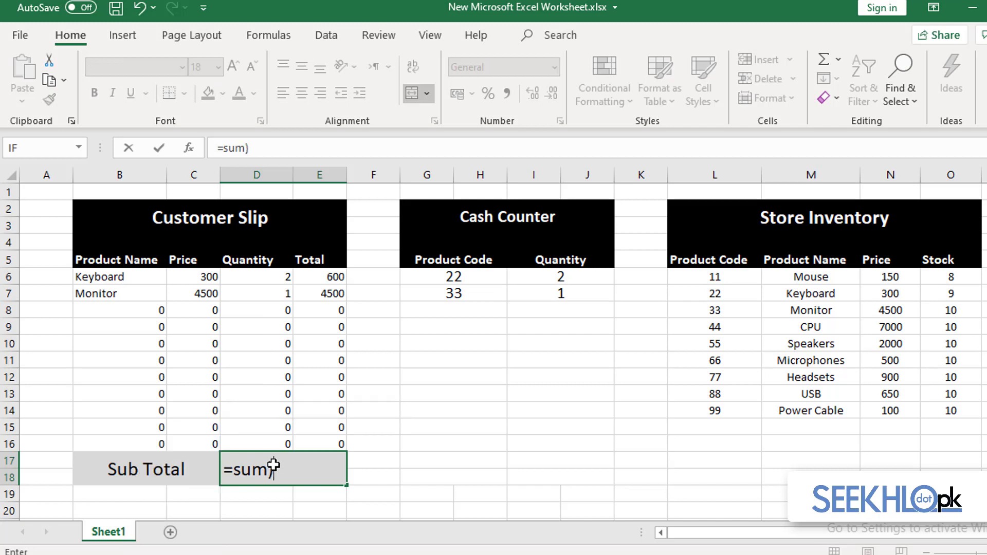
{"action": "key", "text": "BackSpace"}
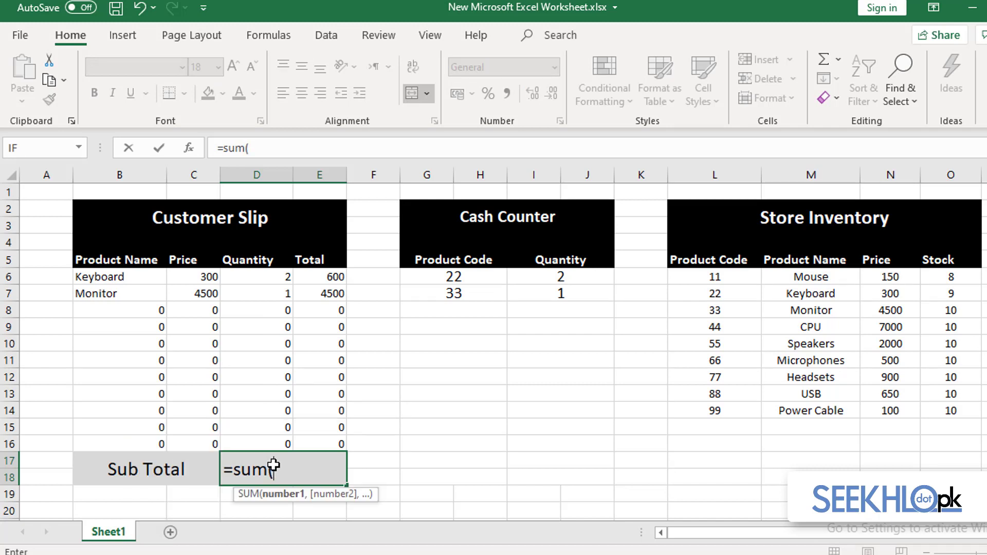
{"action": "type", "text": "("}
{"action": "left_click_drag", "start_coordinate": [324, 275], "coordinate": [320, 443]}
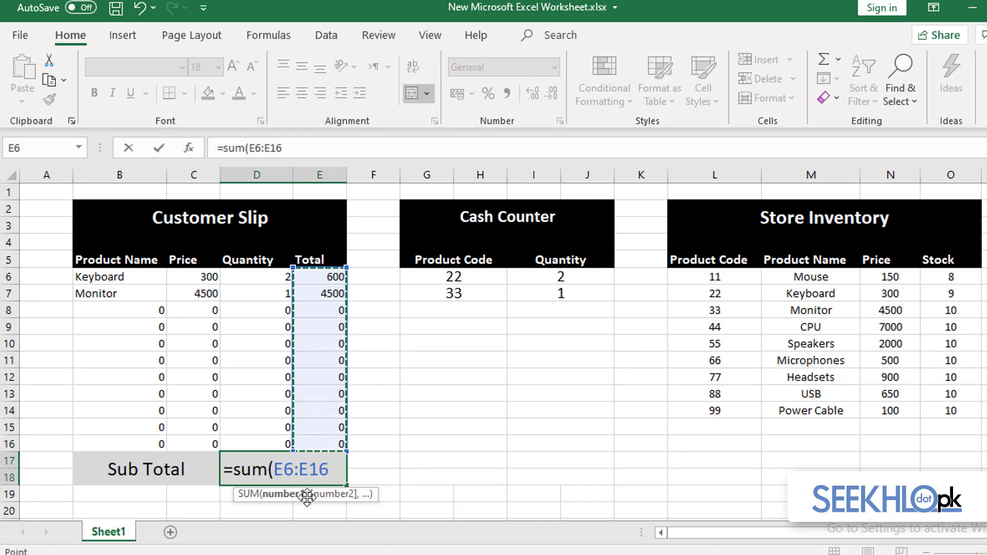
{"action": "key", "text": "Return"}
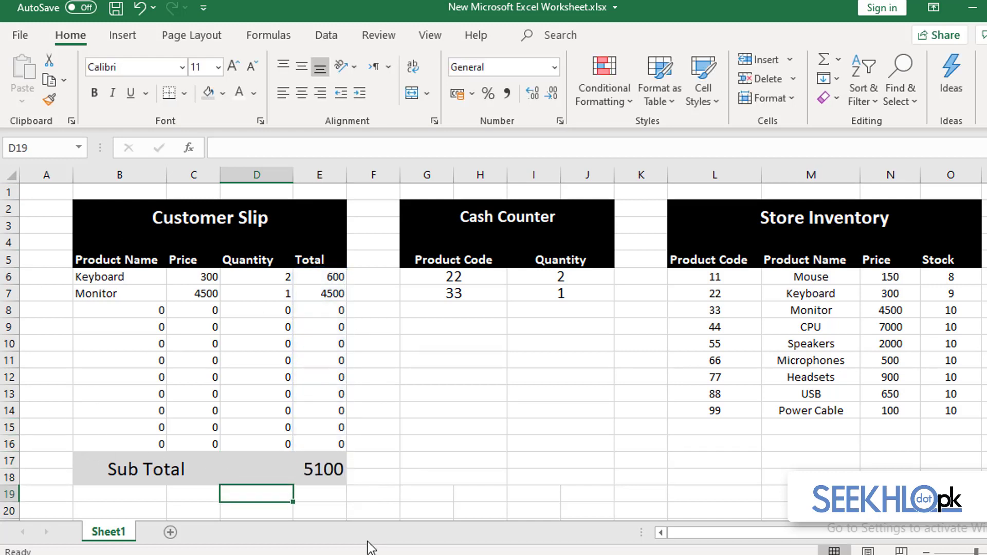
{"action": "left_click", "coordinate": [309, 465]}
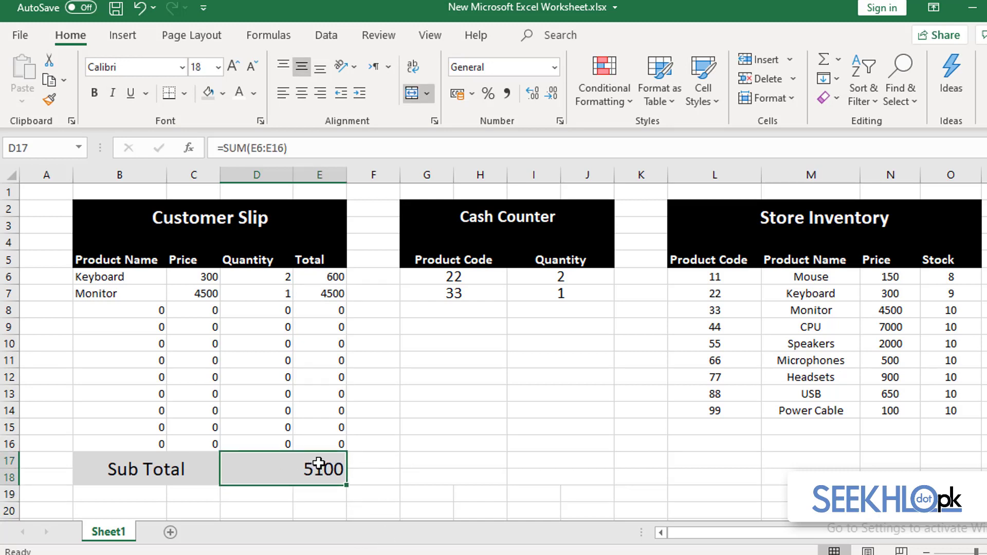
Step: Reduce the font size of the Cash Counter entries in rows 6 to 8 to 11
{"action": "left_click", "coordinate": [457, 308]}
{"action": "left_click_drag", "start_coordinate": [465, 279], "coordinate": [553, 309]}
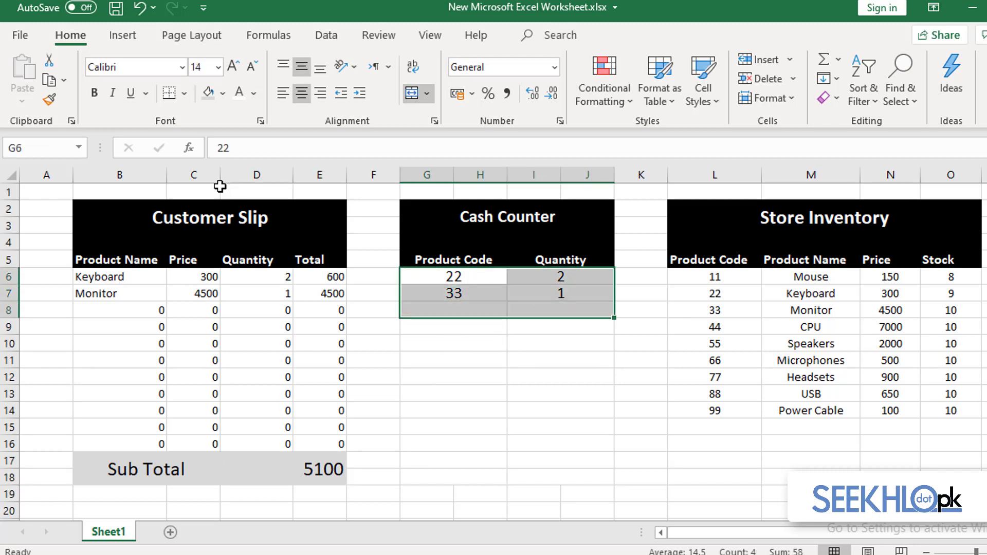
{"action": "left_click", "coordinate": [252, 69]}
{"action": "left_click", "coordinate": [252, 69]}
{"action": "left_click", "coordinate": [479, 298]}
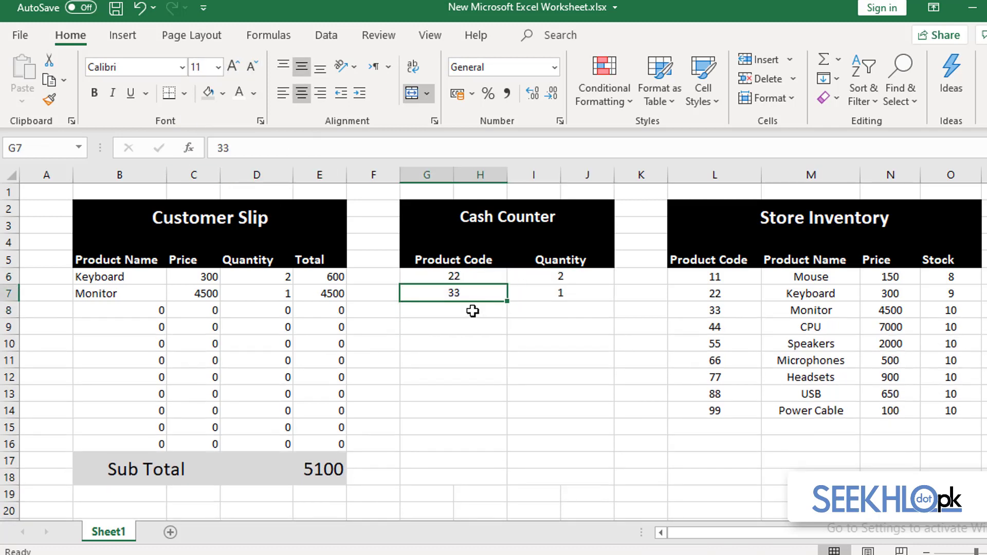
Step: Add a third Cash Counter entry in row 8 with product code 99 and quantity 3
{"action": "left_click", "coordinate": [472, 311]}
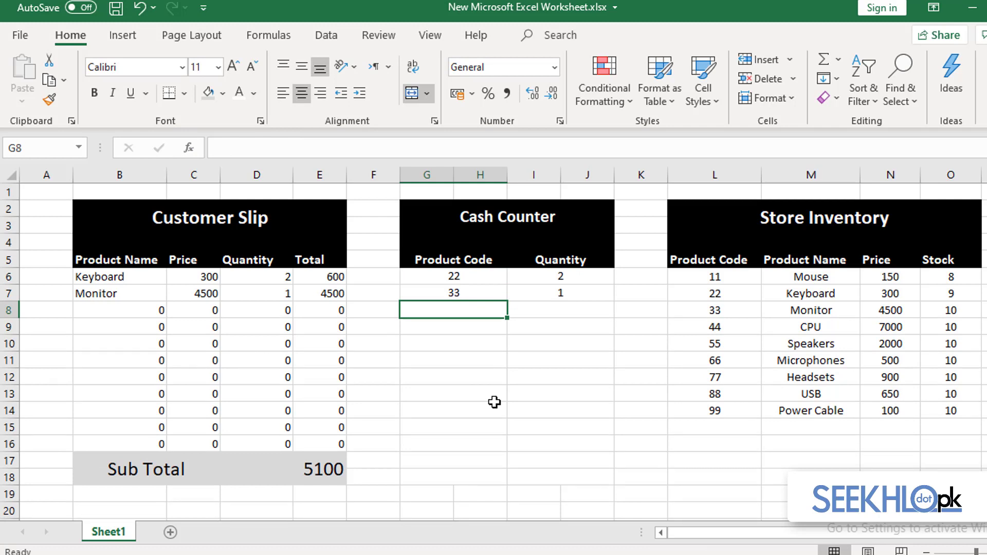
{"action": "type", "text": "99"}
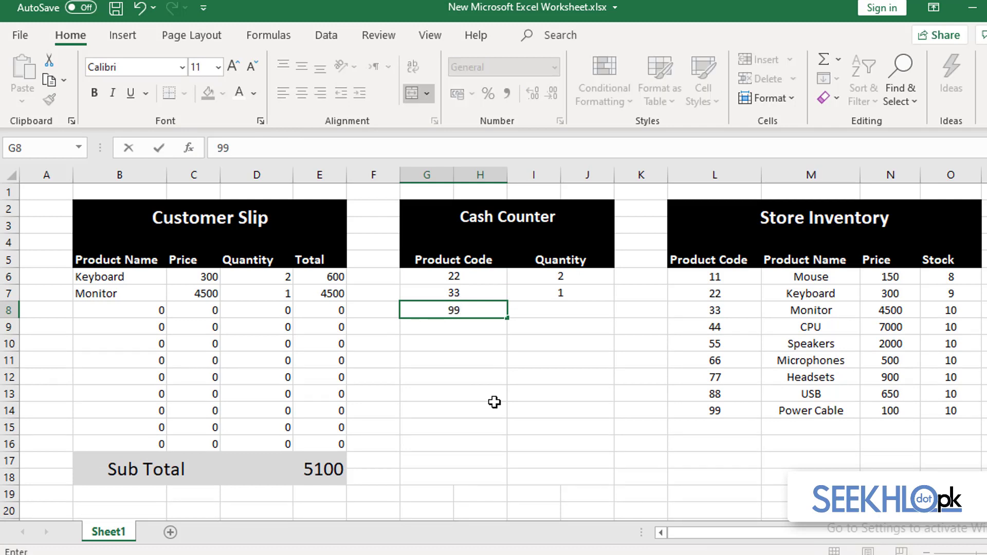
{"action": "key", "text": "Tab"}
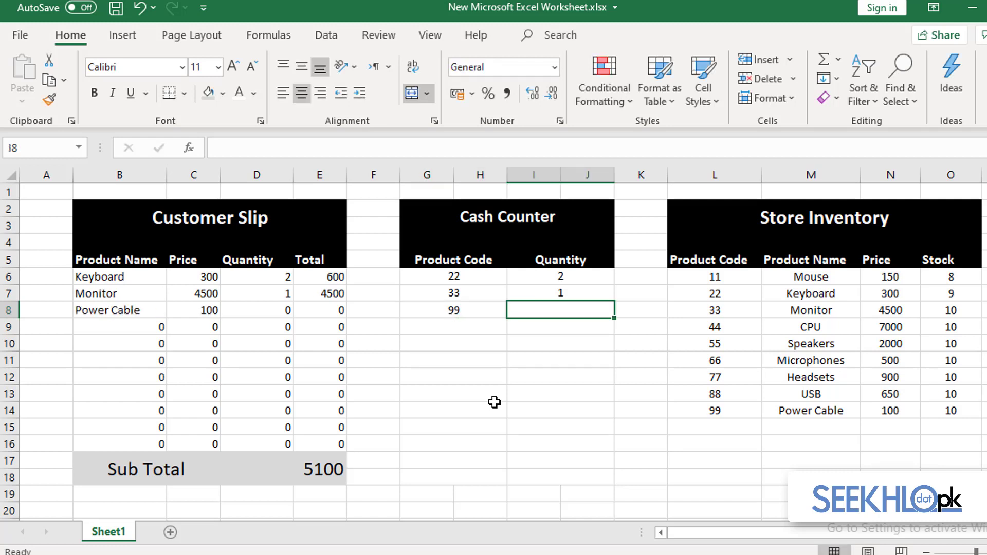
{"action": "type", "text": "3"}
{"action": "key", "text": "Return"}
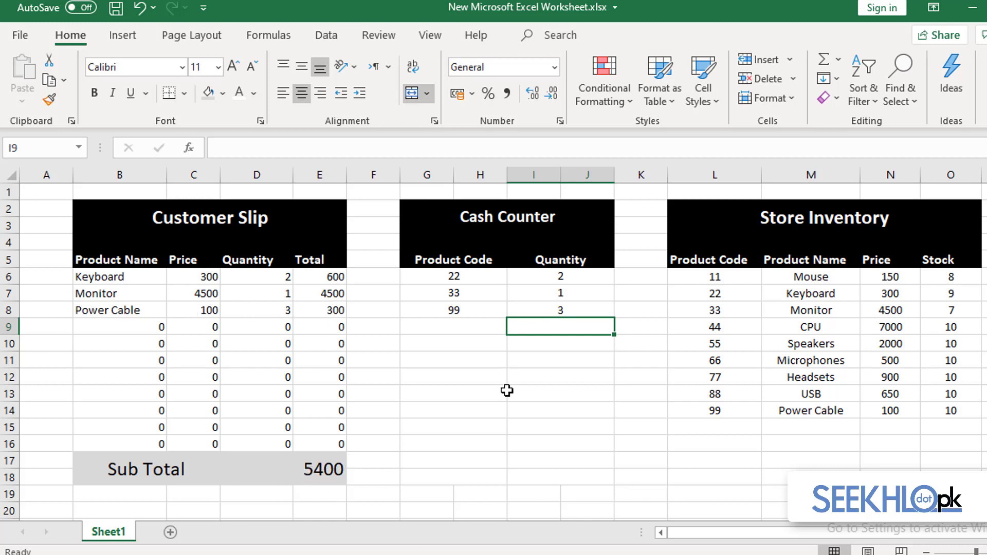
{"action": "left_click", "coordinate": [130, 277]}
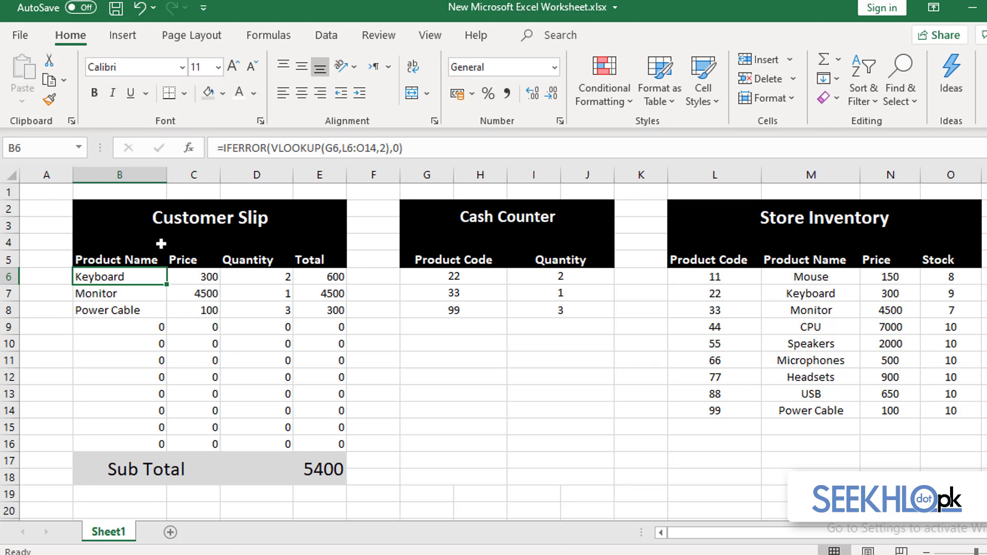
{"action": "left_click_drag", "start_coordinate": [80, 211], "coordinate": [214, 481]}
{"action": "left_click", "coordinate": [463, 460]}
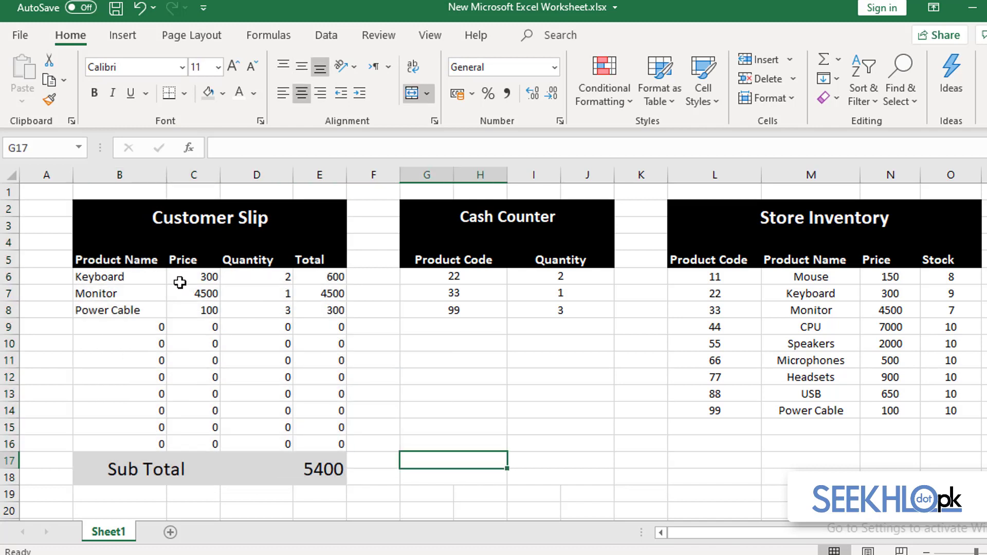
Step: Select the whole Customer Slip, B2:E18, and set up printing to print only that selection
{"action": "left_click_drag", "start_coordinate": [85, 204], "coordinate": [311, 473]}
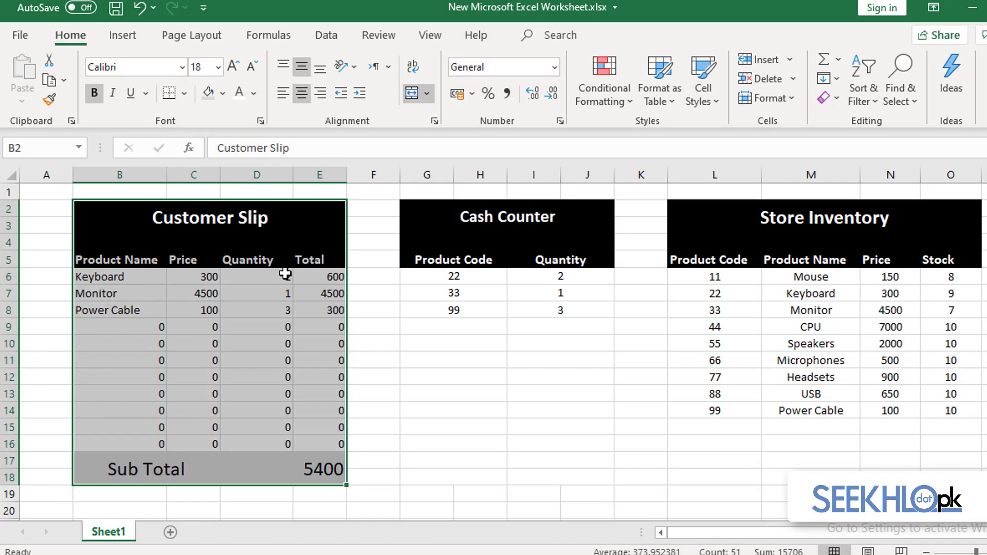
{"action": "key", "text": "ctrl+p"}
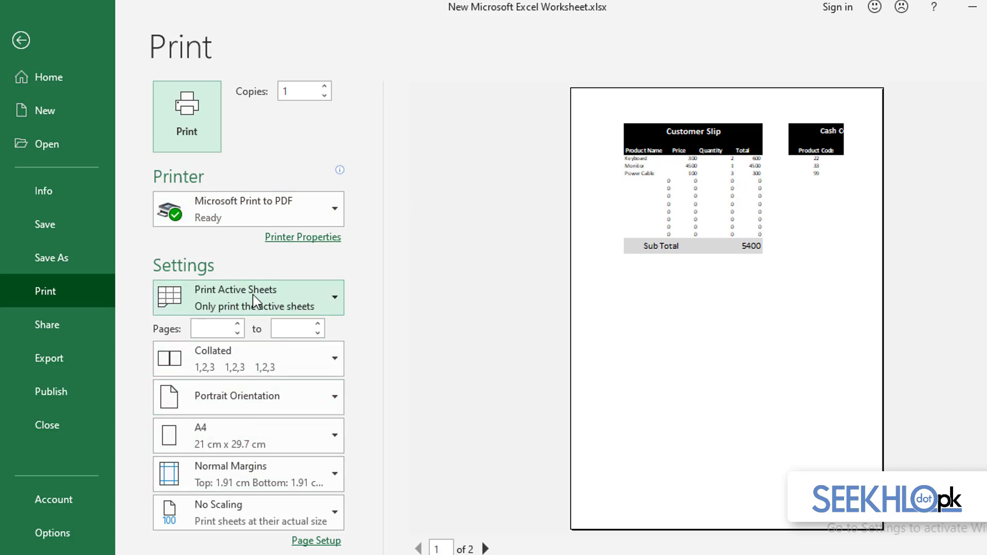
{"action": "left_click", "coordinate": [291, 290]}
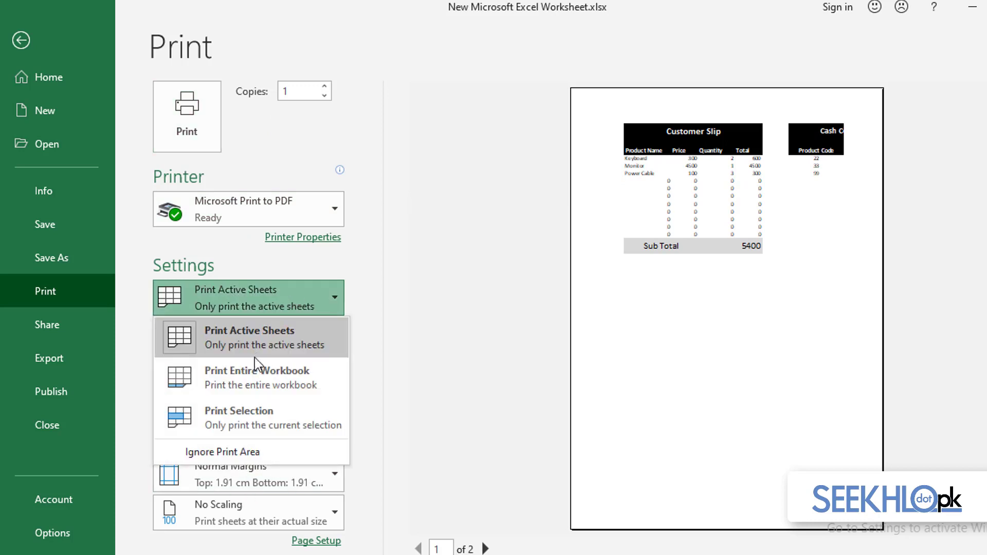
{"action": "left_click", "coordinate": [225, 417]}
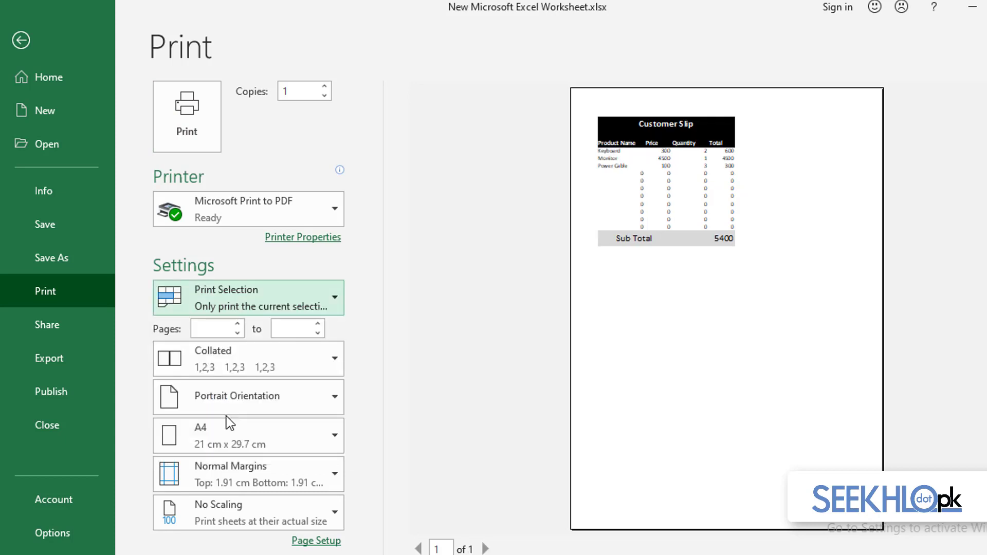